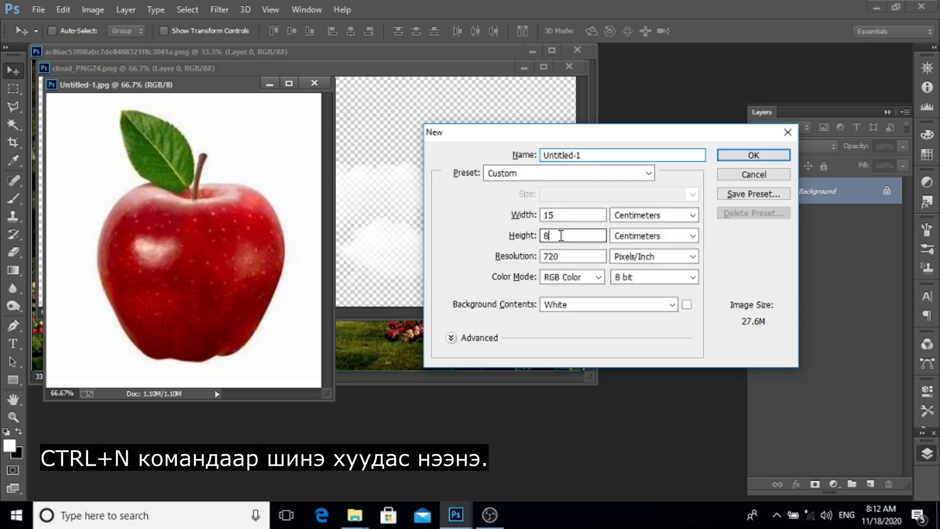
# Create a new document 15 × 8 centimetres at 720 pixels/inch with a white background.
pyautogui.click(563, 214)
pyautogui.press('Return')
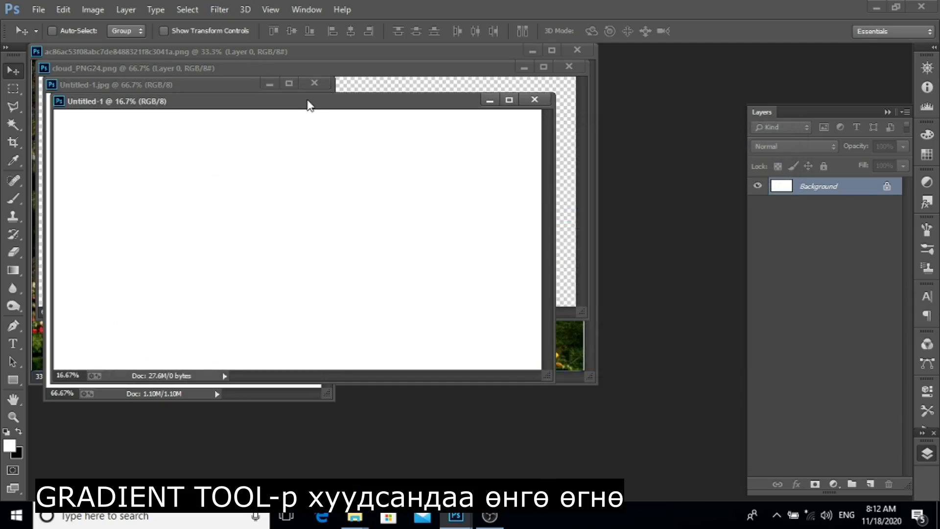
pyautogui.moveTo(310, 105); pyautogui.dragTo(558, 155)
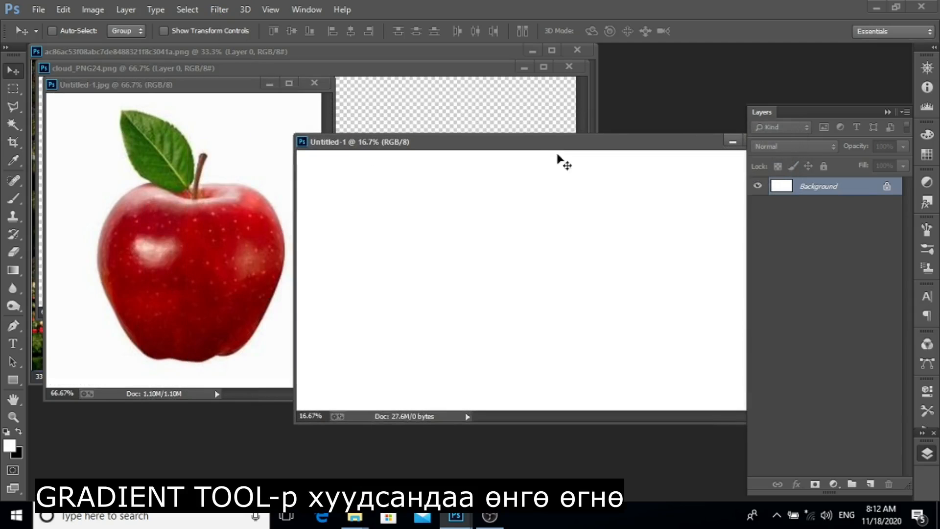
# Add a Gradient Fill layer and set the gradient's left colour stop to blue #093fca.
pyautogui.click(832, 485)
pyautogui.click(874, 211)
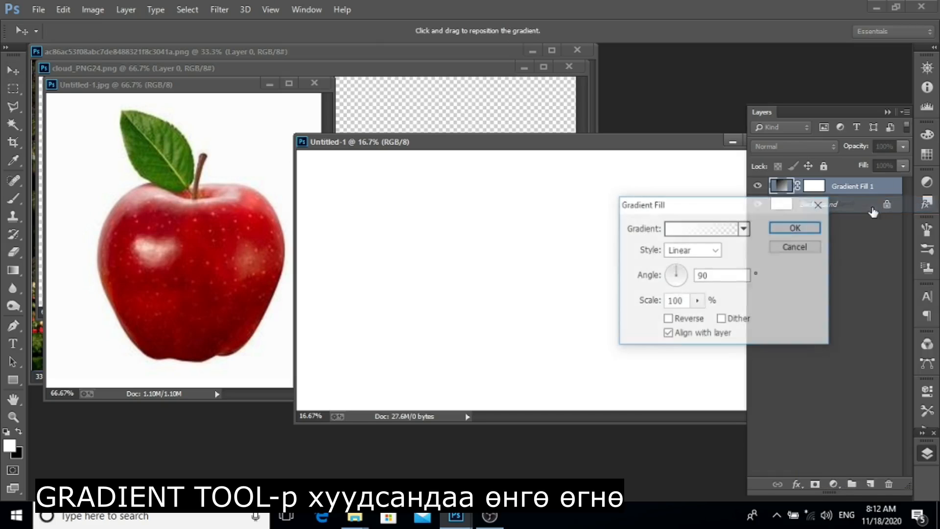
pyautogui.click(723, 228)
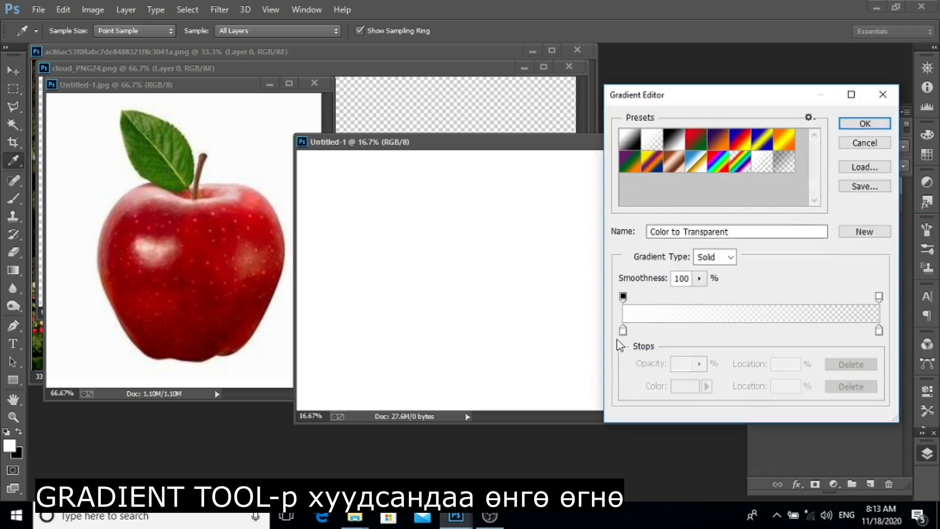
pyautogui.click(623, 331)
pyautogui.click(683, 387)
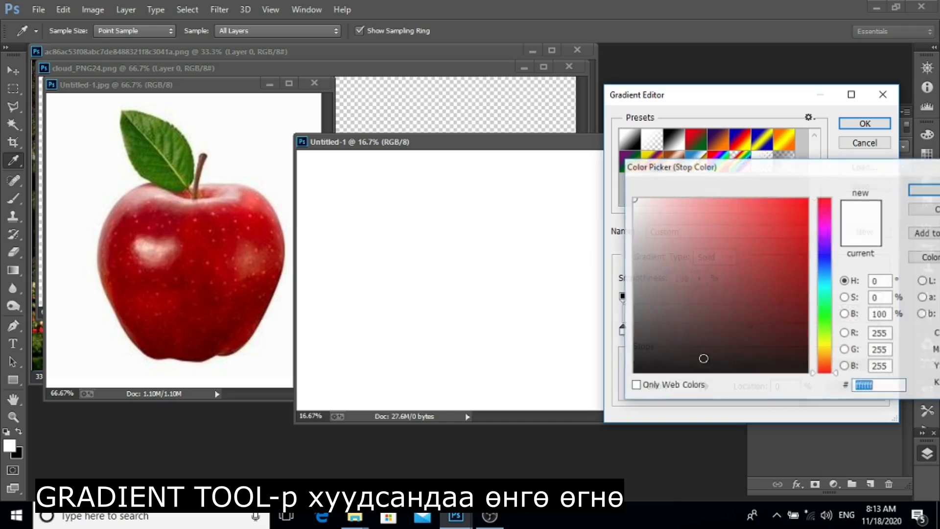
pyautogui.click(828, 265)
pyautogui.moveTo(793, 258); pyautogui.dragTo(797, 240)
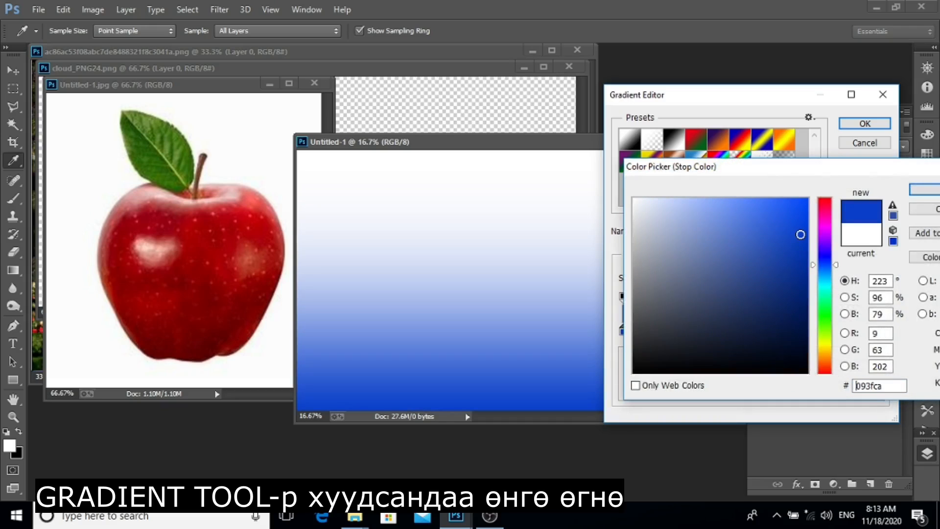
pyautogui.press('Return')
# Set the gradient's right colour stop to lighter blue #4a74e2 and confirm the gradient.
pyautogui.click(878, 331)
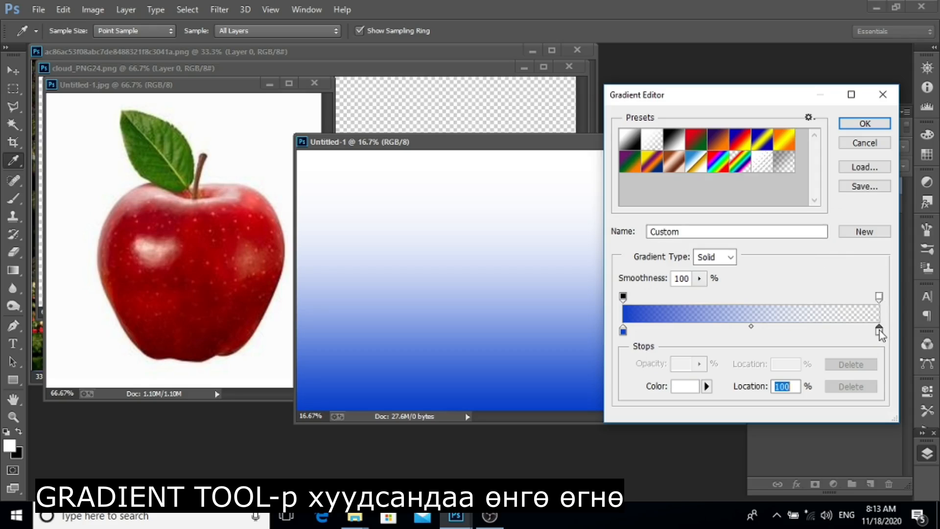
pyautogui.click(686, 387)
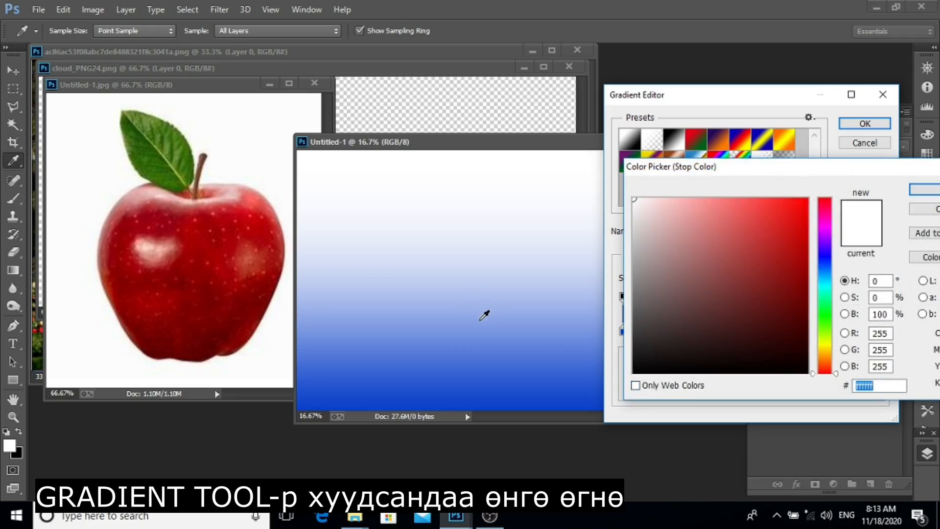
pyautogui.click(479, 320)
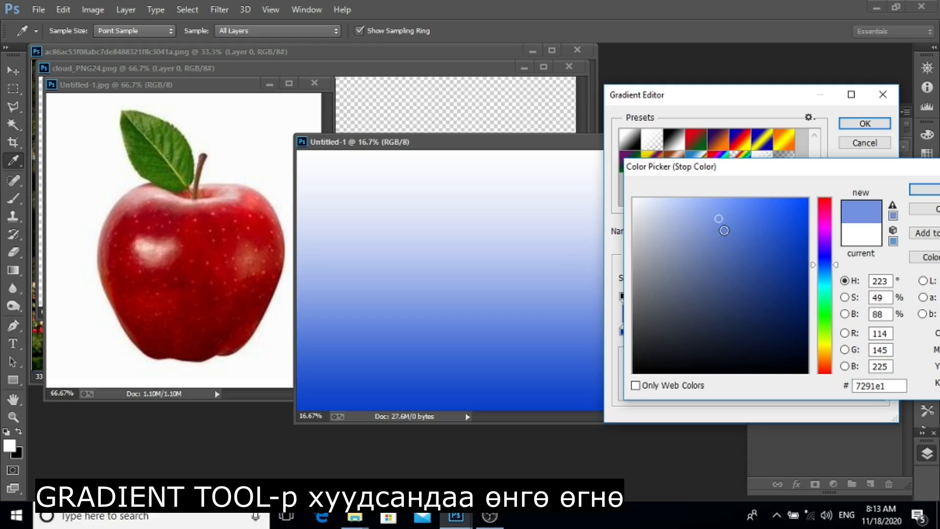
pyautogui.click(742, 220)
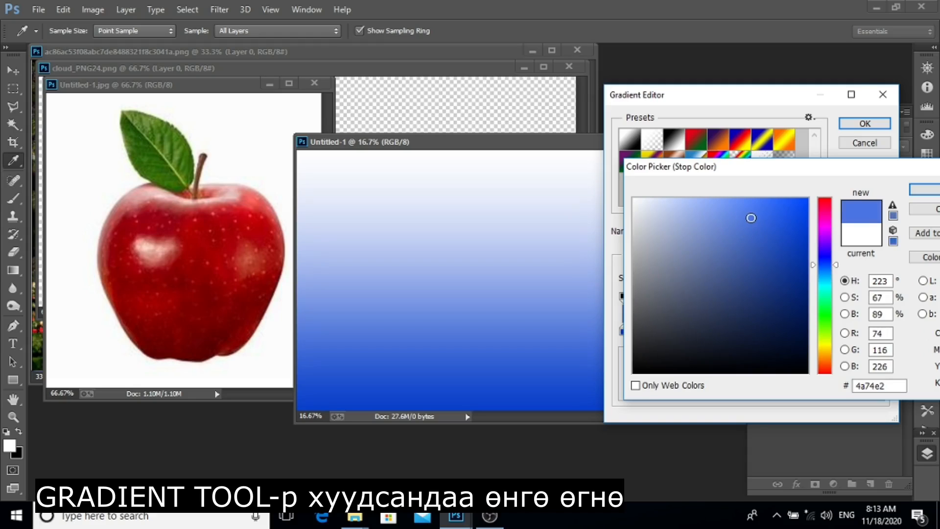
pyautogui.press('Return')
pyautogui.press('Return')
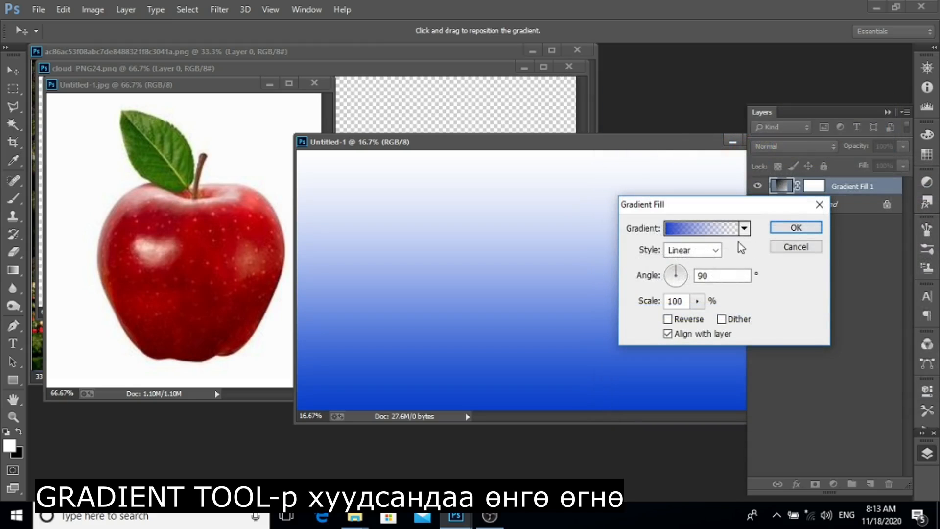
# Set the gradient fill style to Radial, turn on Reverse, set the scale to 199%, and confirm.
pyautogui.click(700, 252)
pyautogui.click(701, 275)
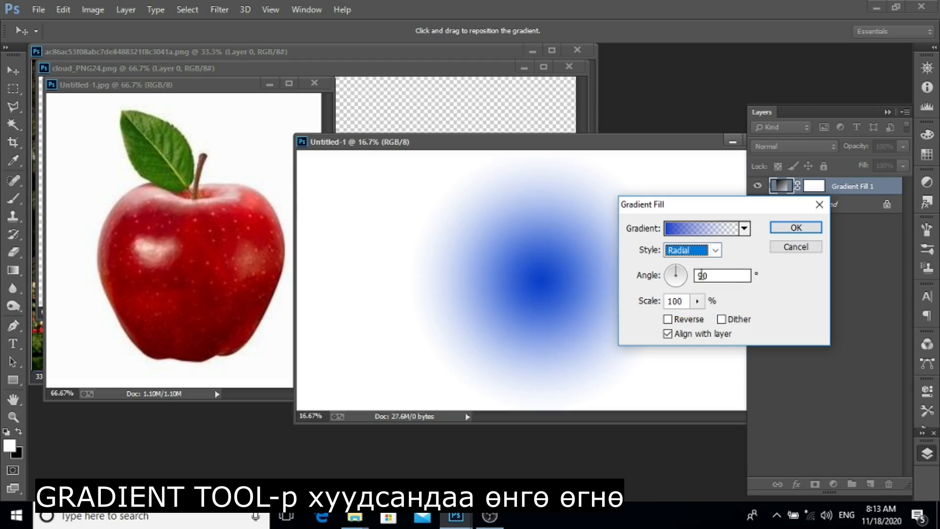
pyautogui.click(668, 320)
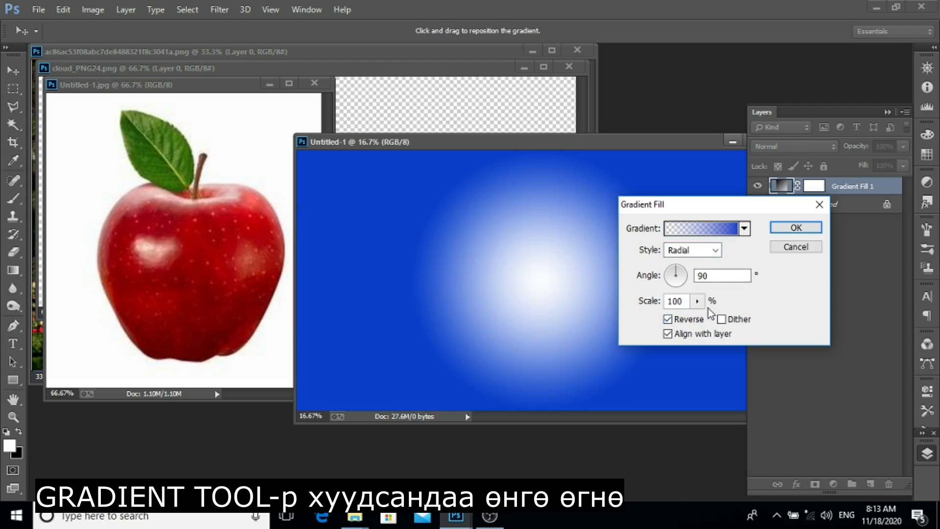
pyautogui.click(697, 301)
pyautogui.moveTo(705, 317); pyautogui.dragTo(706, 317)
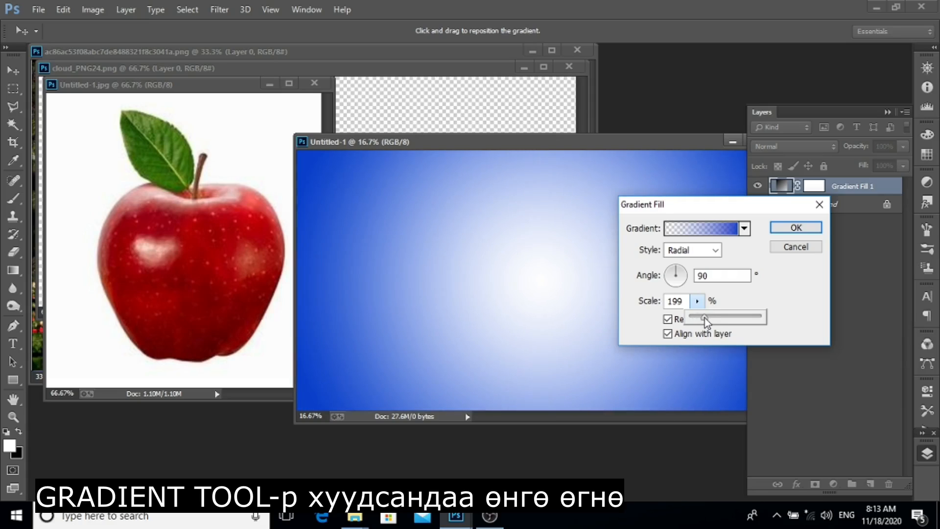
pyautogui.press('Return')
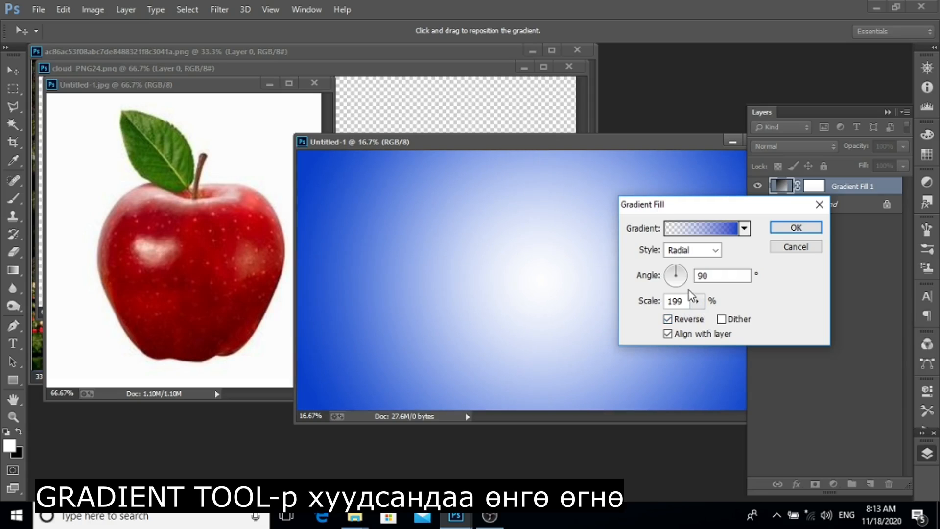
pyautogui.press('Return')
# Isolate the apple in the apple photo with the Magic Wand and drag it into the gradient document.
pyautogui.hotkey('ctrl', '0')
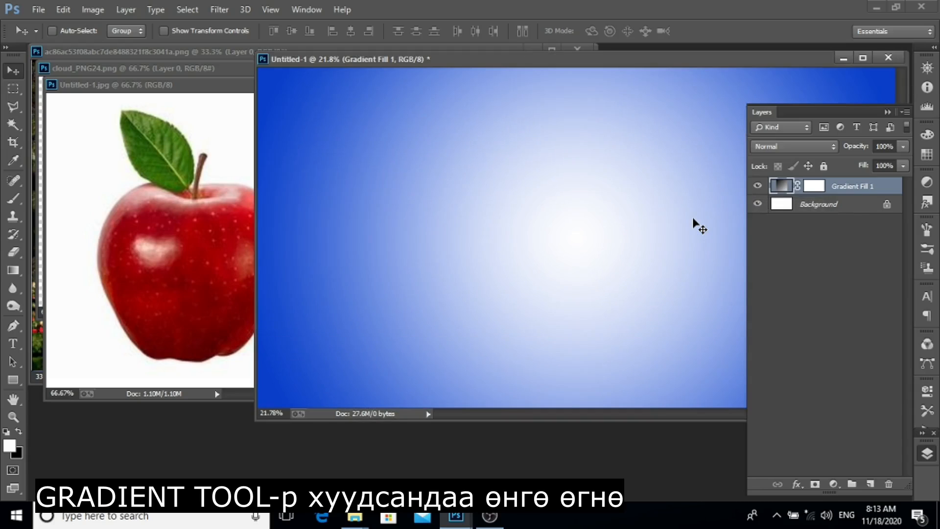
pyautogui.click(222, 188)
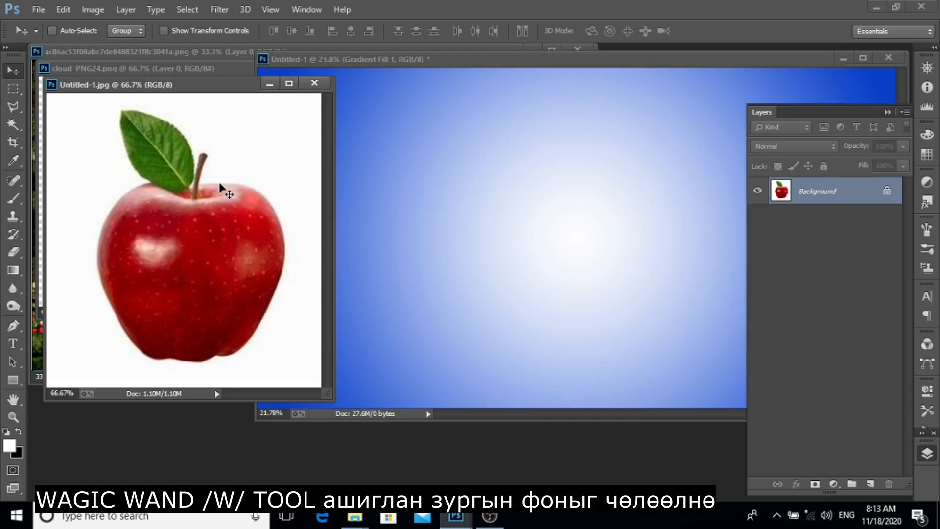
pyautogui.press('w')
pyautogui.click(249, 135)
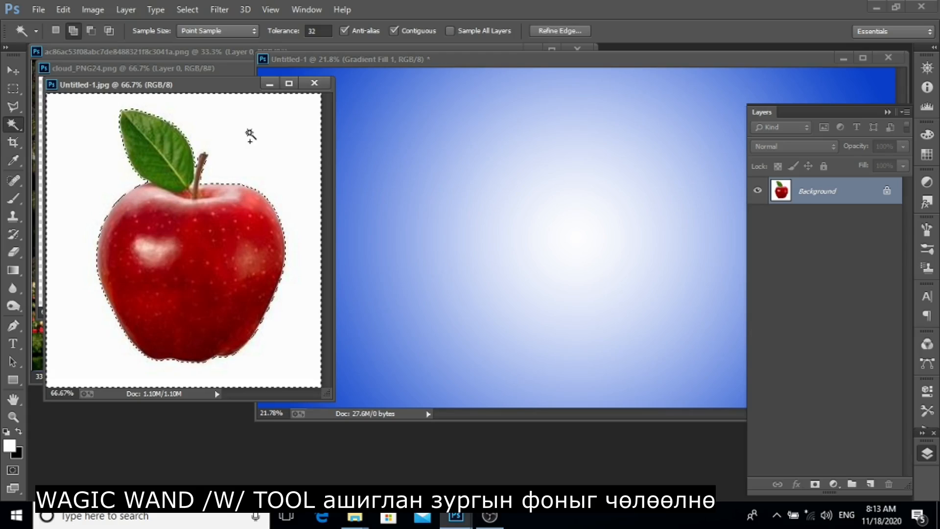
pyautogui.press('v')
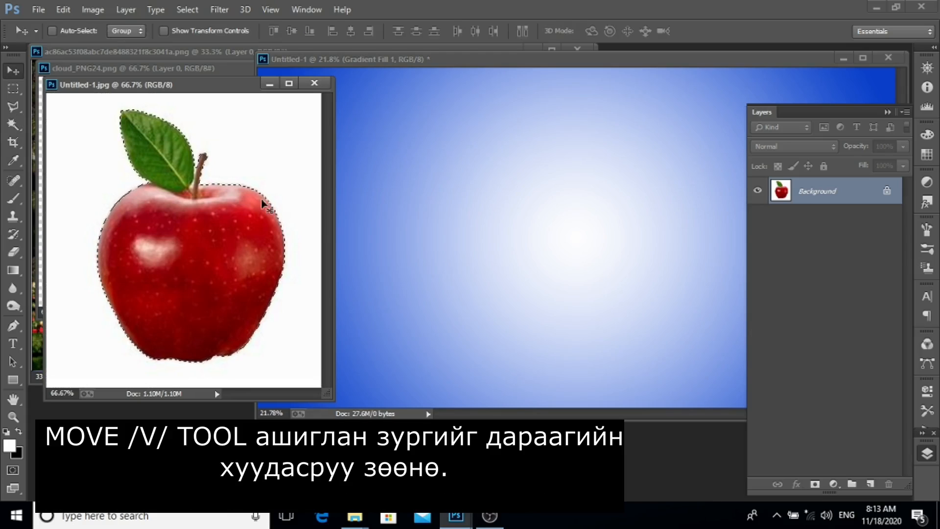
pyautogui.moveTo(211, 225); pyautogui.dragTo(522, 246)
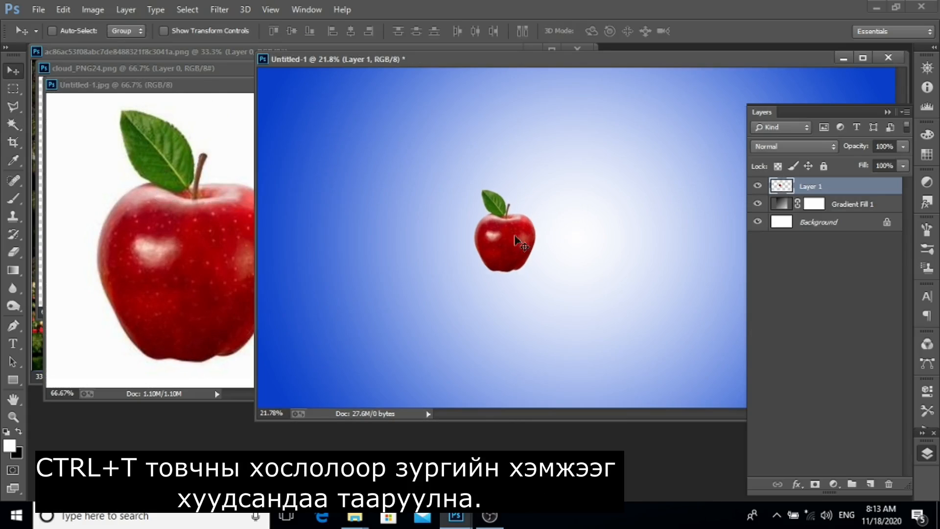
# Scale the apple up to 300% with Free Transform, center it on the canvas, and commit.
pyautogui.hotkey('ctrl', 't')
pyautogui.hotkey('ctrl', '-')
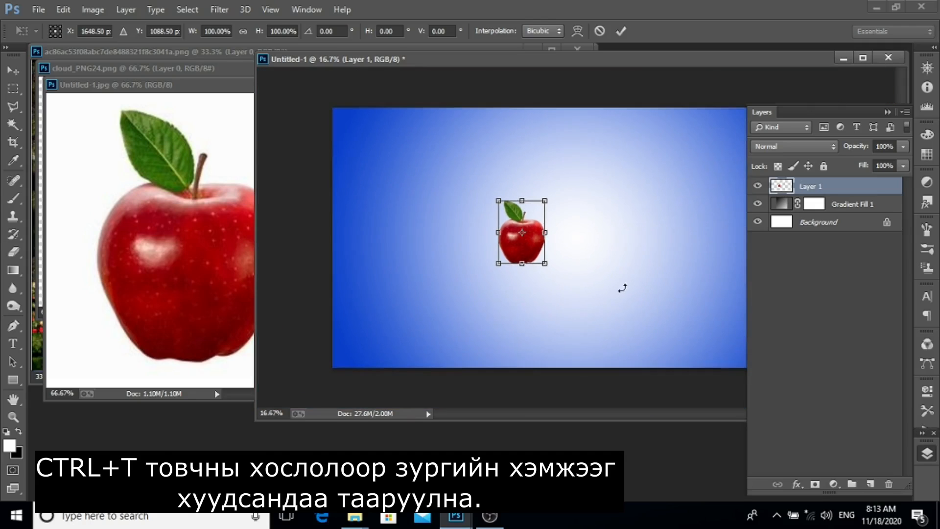
pyautogui.moveTo(547, 267); pyautogui.dragTo(640, 392)
pyautogui.moveTo(587, 302); pyautogui.dragTo(584, 259)
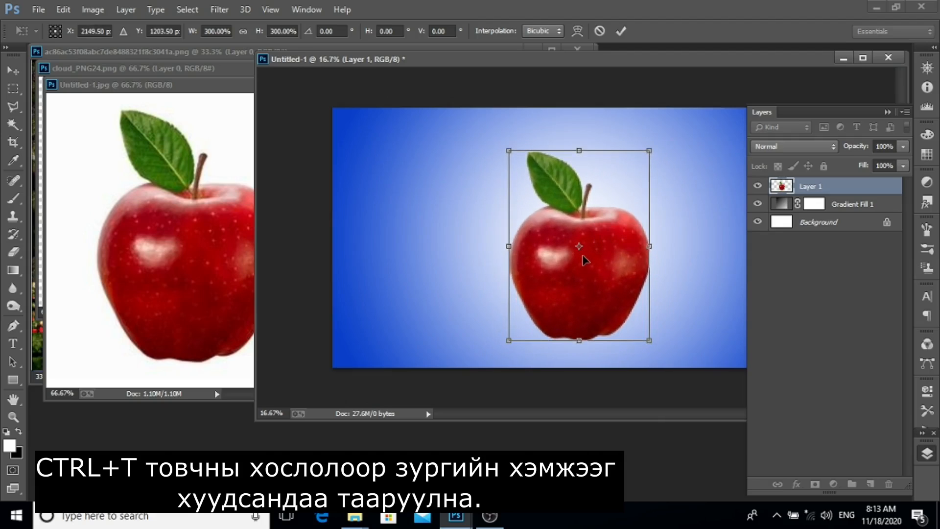
pyautogui.press('Return')
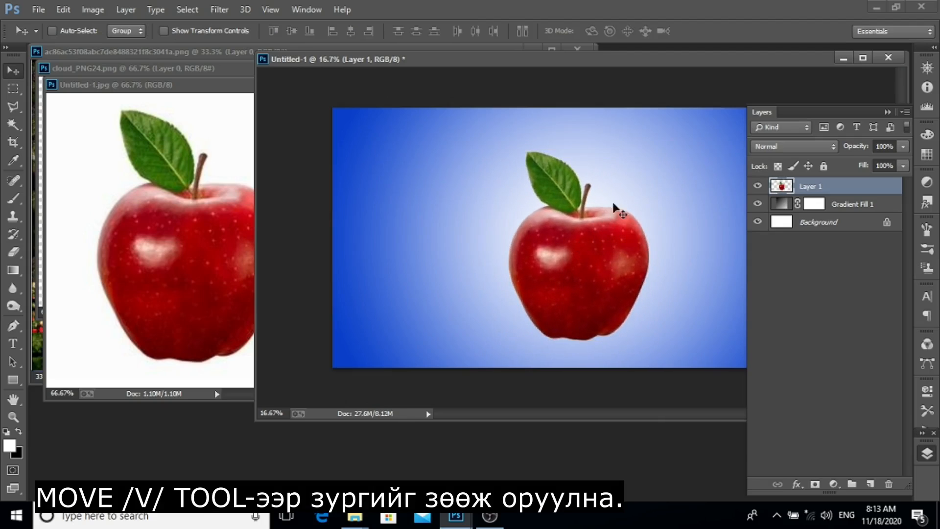
# Close the apple photo document.
pyautogui.moveTo(663, 60); pyautogui.dragTo(493, 110)
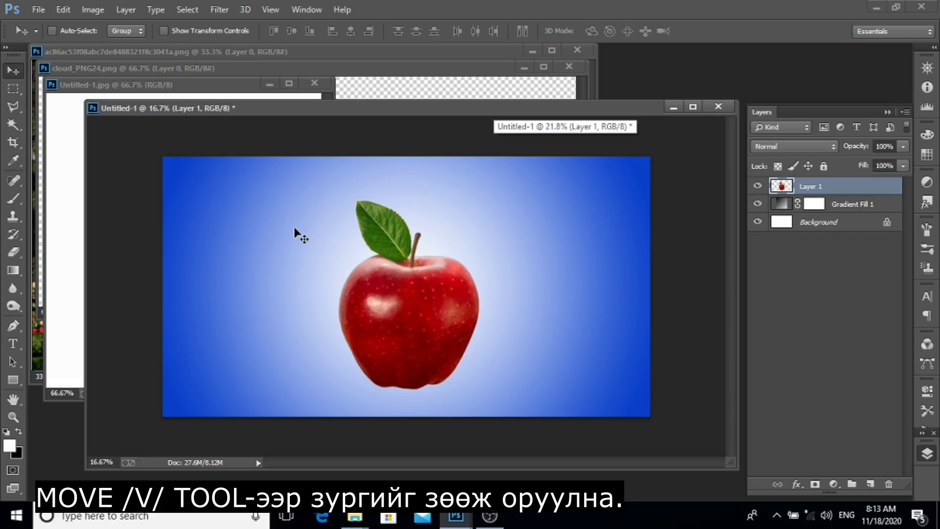
pyautogui.press('m')
pyautogui.click(69, 179)
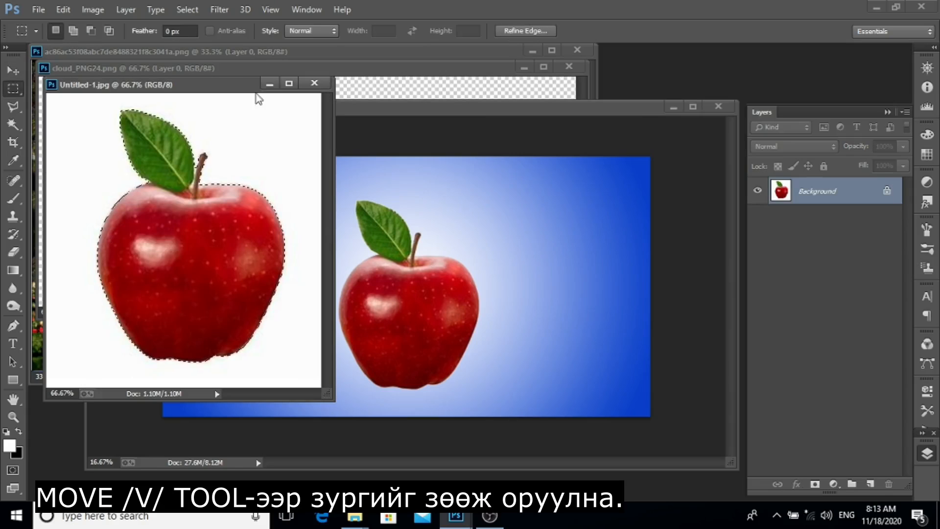
pyautogui.click(314, 83)
# Drag the cottage scene image into the gradient document with the Move tool.
pyautogui.moveTo(451, 71); pyautogui.dragTo(278, 139)
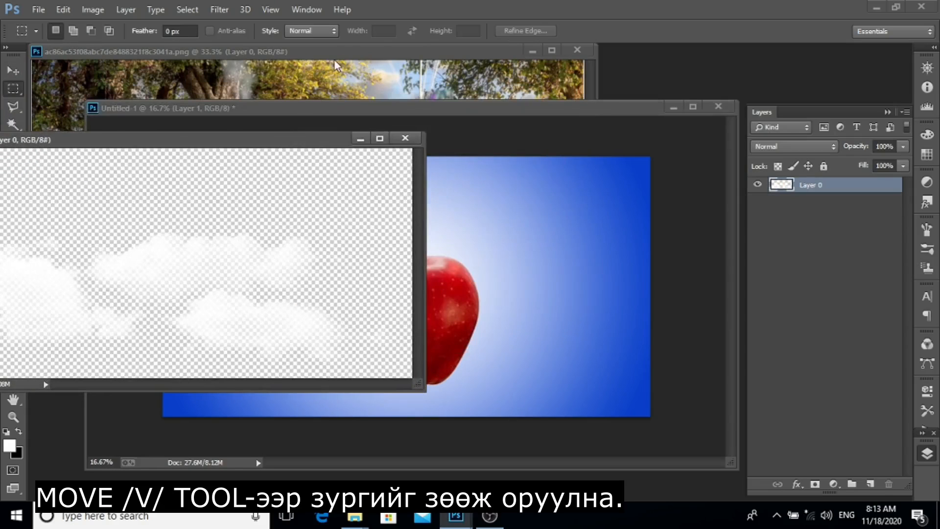
pyautogui.click(343, 57)
pyautogui.moveTo(343, 56); pyautogui.dragTo(295, 76)
pyautogui.press('v')
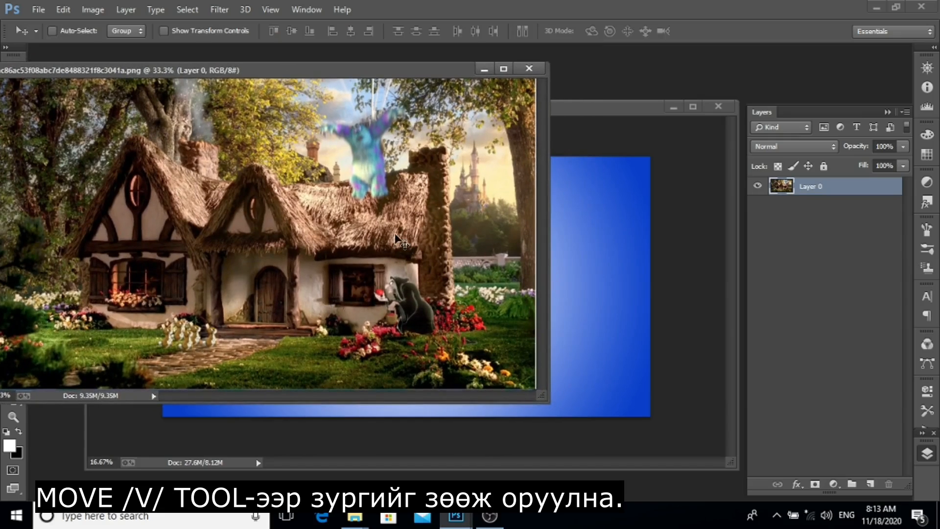
pyautogui.moveTo(544, 262); pyautogui.dragTo(480, 267)
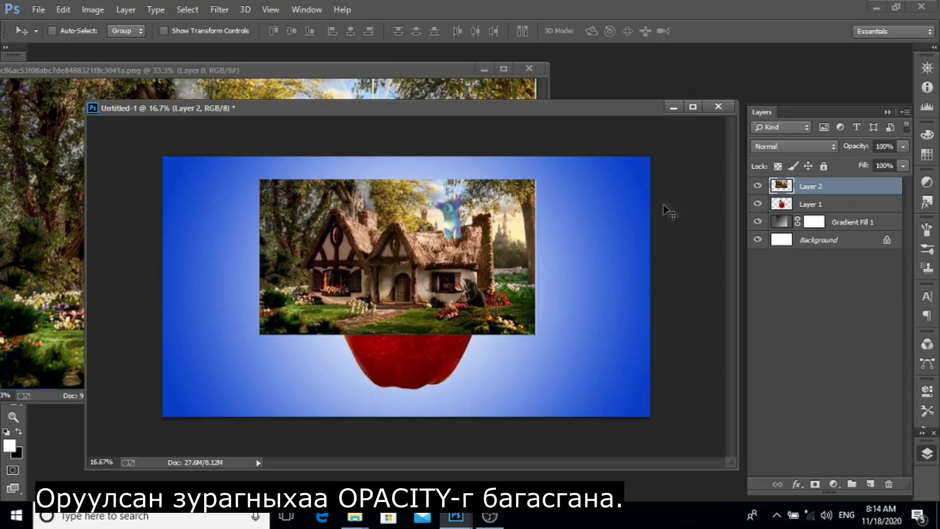
# Lower the cottage layer's opacity to 50%.
pyautogui.click(902, 146)
pyautogui.moveTo(866, 167); pyautogui.dragTo(868, 165)
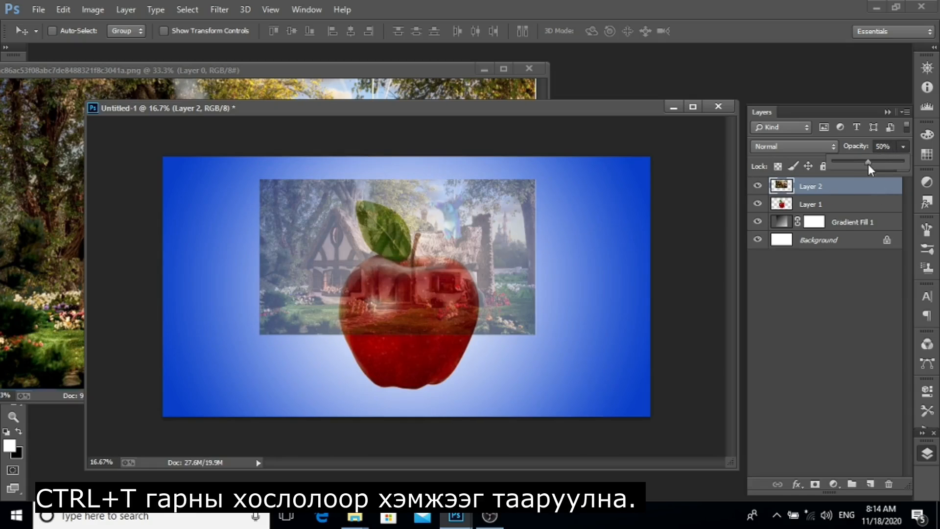
pyautogui.click(558, 322)
pyautogui.hotkey('ctrl', '0')
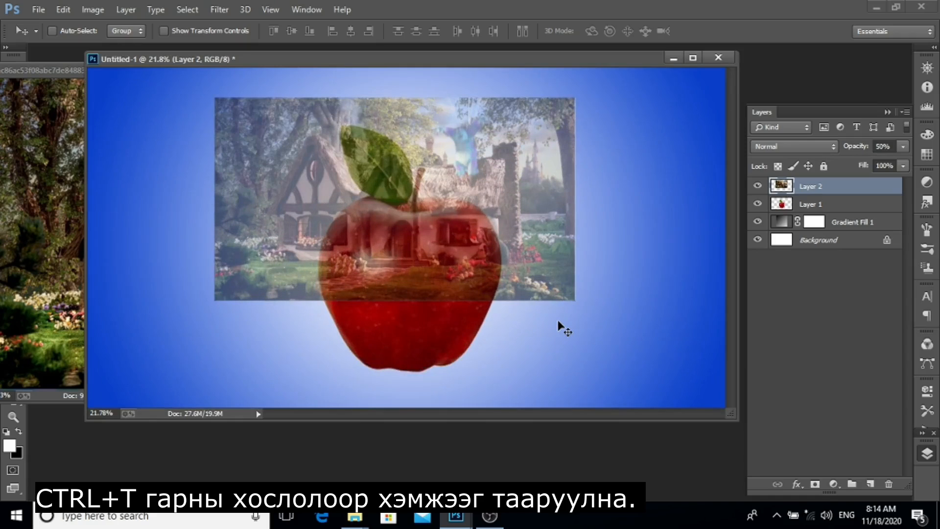
# Scale the cottage layer to about 70% with Free Transform, position it over the apple, and commit.
pyautogui.hotkey('ctrl', 't')
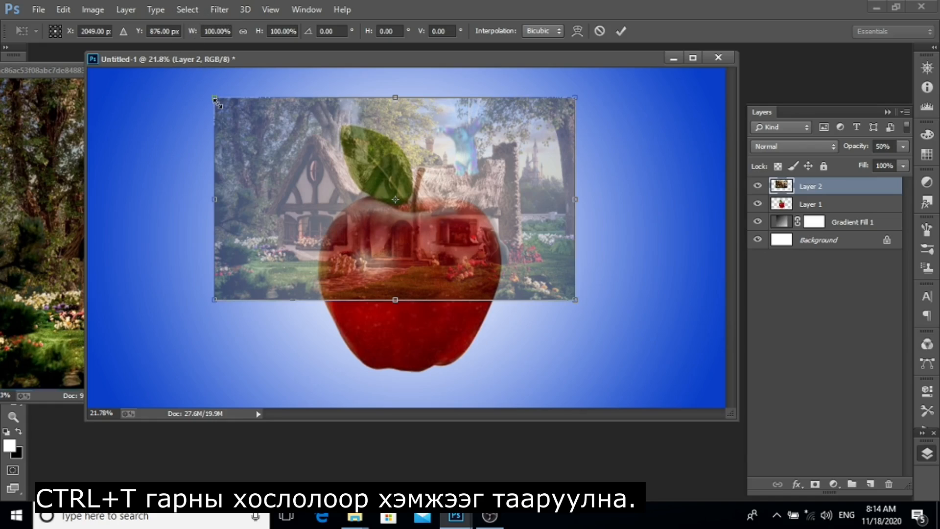
pyautogui.moveTo(216, 100); pyautogui.dragTo(415, 266)
pyautogui.moveTo(536, 267); pyautogui.dragTo(499, 273)
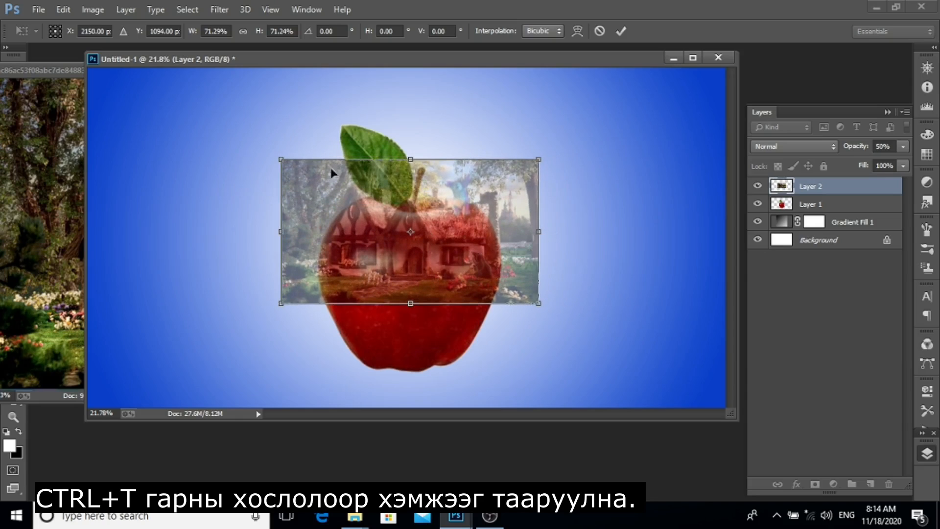
pyautogui.moveTo(281, 160)
pyautogui.mouseDown()
pyautogui.moveTo(291, 167)
pyautogui.moveTo(285, 163)
pyautogui.mouseUp()
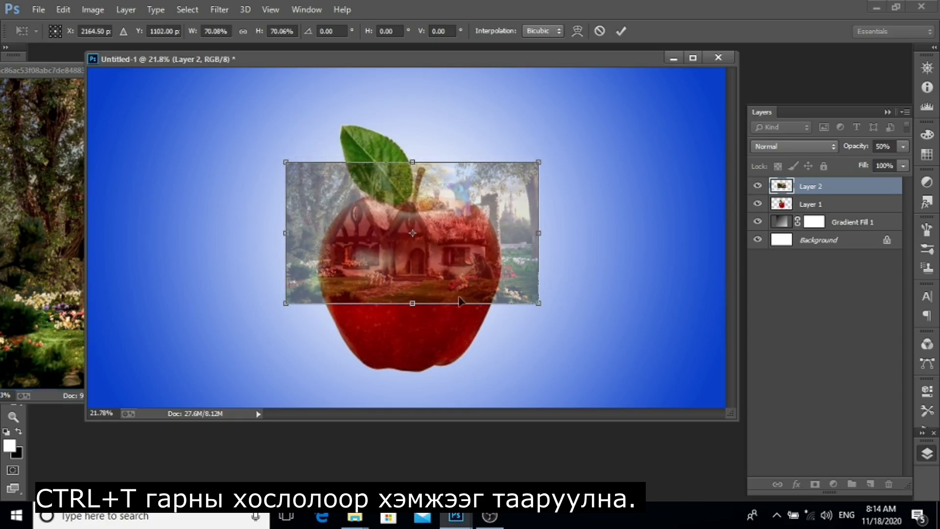
pyautogui.moveTo(514, 300); pyautogui.dragTo(522, 297)
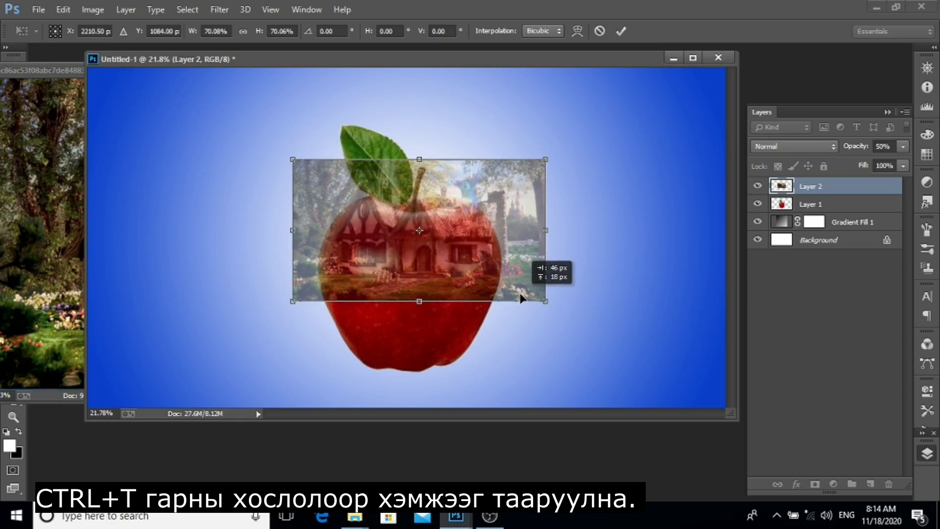
pyautogui.click(628, 32)
# Raise the cottage layer's opacity back to 100%.
pyautogui.click(903, 147)
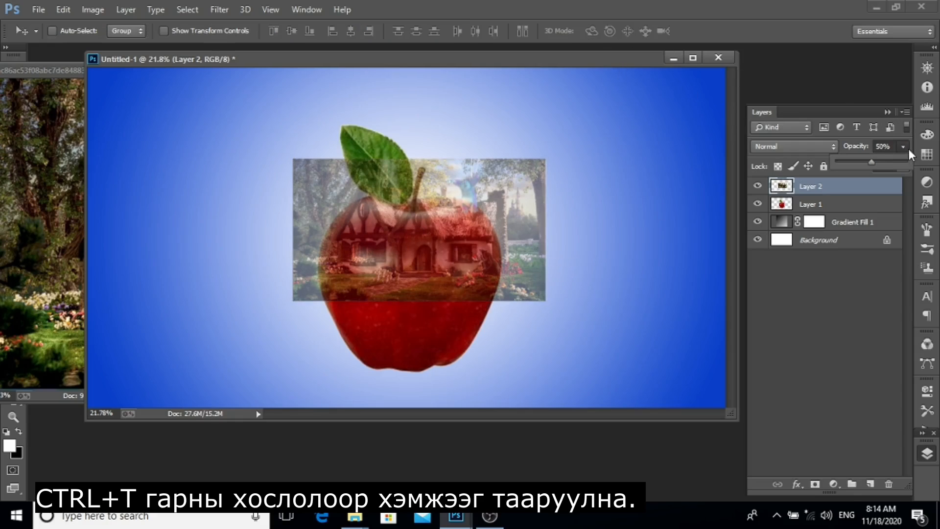
pyautogui.moveTo(887, 168); pyautogui.dragTo(927, 173)
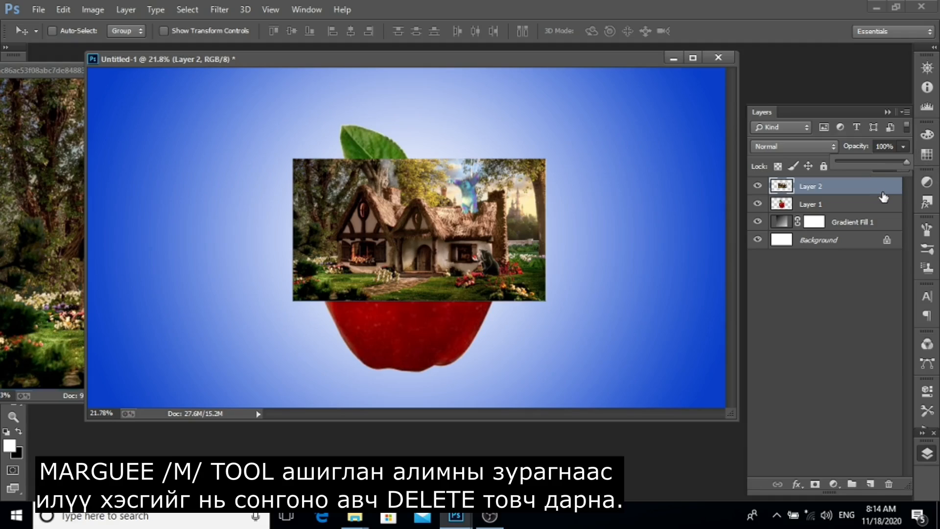
pyautogui.click(884, 197)
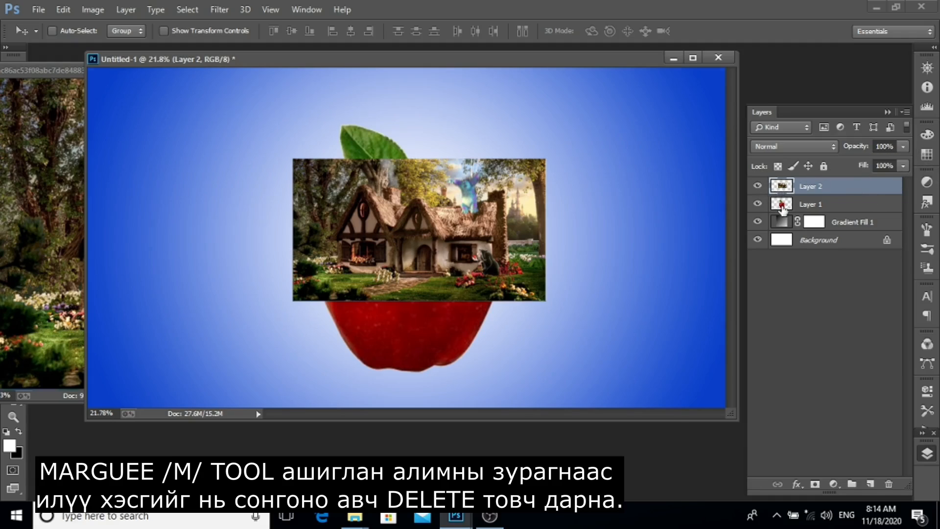
# On the apple layer, marquee the apple's upper part above the cottage's lower edge, delete it and deselect.
pyautogui.click(782, 208)
pyautogui.moveTo(211, 79); pyautogui.dragTo(640, 282)
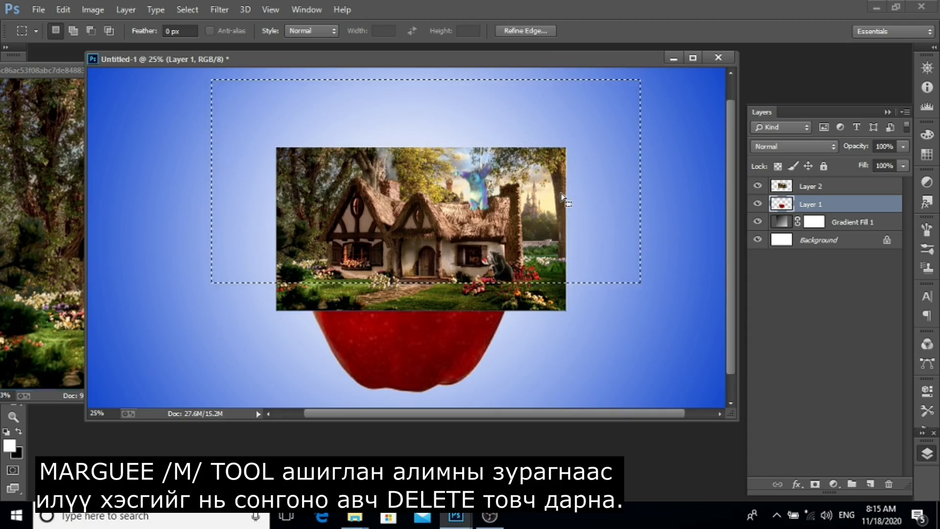
pyautogui.press('Delete')
pyautogui.hotkey('ctrl', 'd')
# With the cottage layer selected, start a Pen tool path at the lower-left ground and trace up the left gable's edge.
pyautogui.click(811, 187)
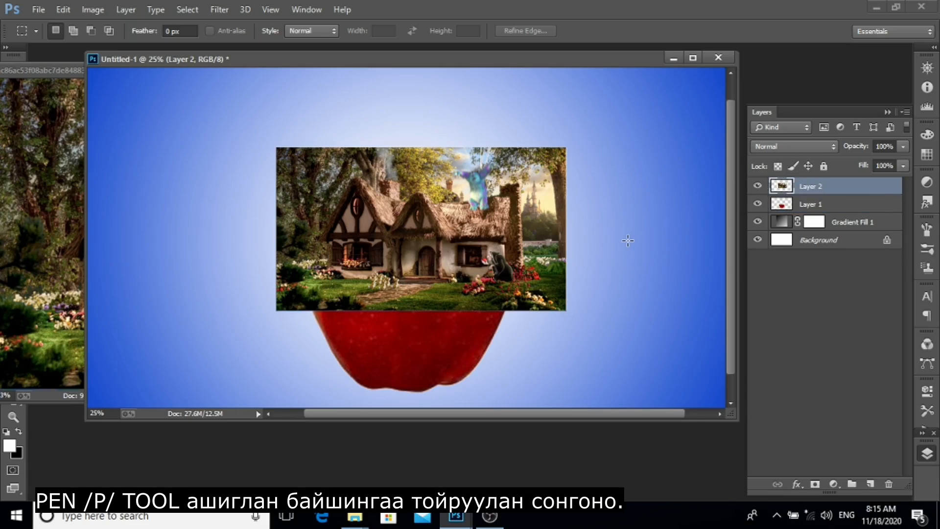
pyautogui.press('p')
pyautogui.hotkey('ctrl', '+')
pyautogui.hotkey('ctrl', '+')
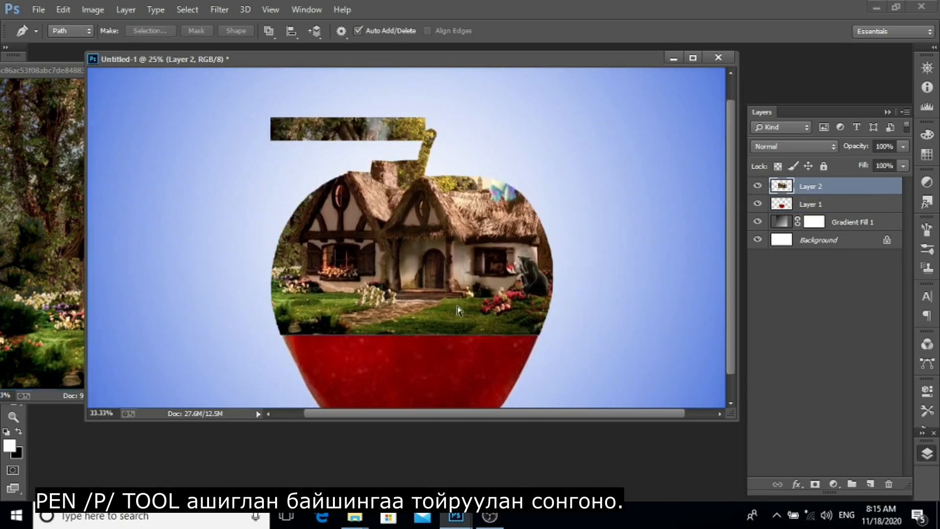
pyautogui.moveTo(356, 279); pyautogui.dragTo(406, 325)
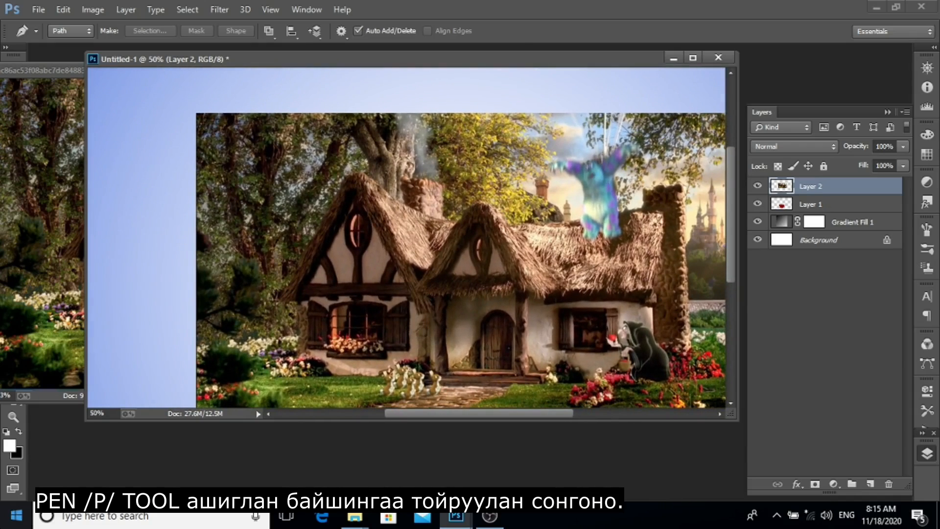
pyautogui.hotkey('ctrl', '+')
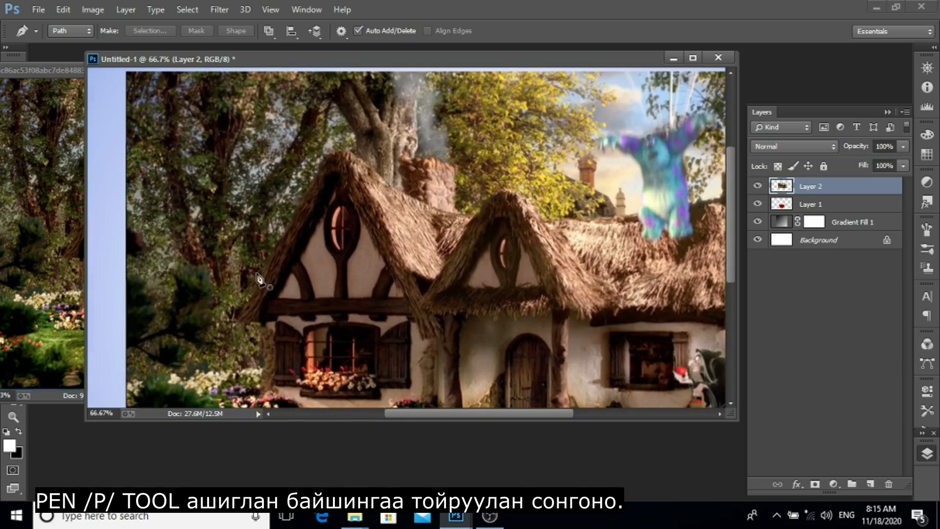
pyautogui.moveTo(273, 326); pyautogui.dragTo(286, 252)
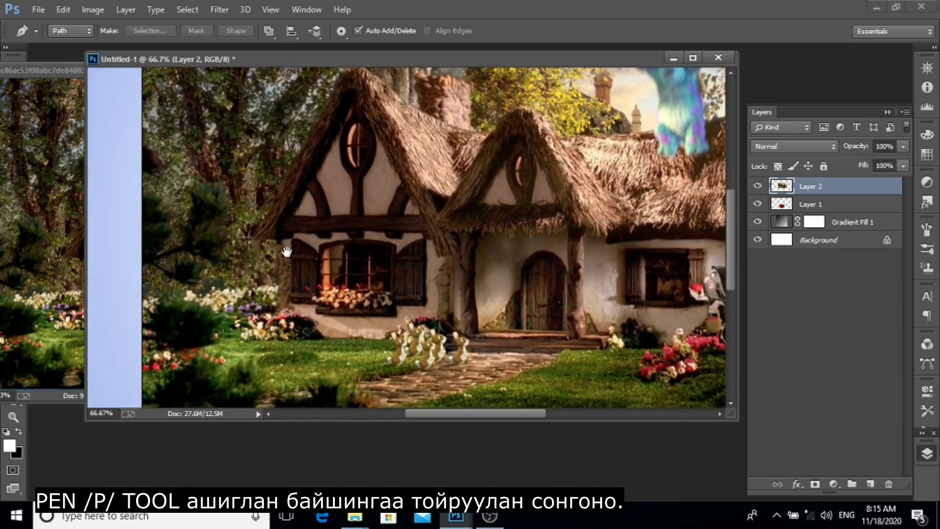
pyautogui.click(209, 292)
pyautogui.moveTo(242, 287); pyautogui.dragTo(250, 287)
pyautogui.click(277, 282)
pyautogui.hotkey('ctrl', '+')
pyautogui.hotkey('ctrl', '+')
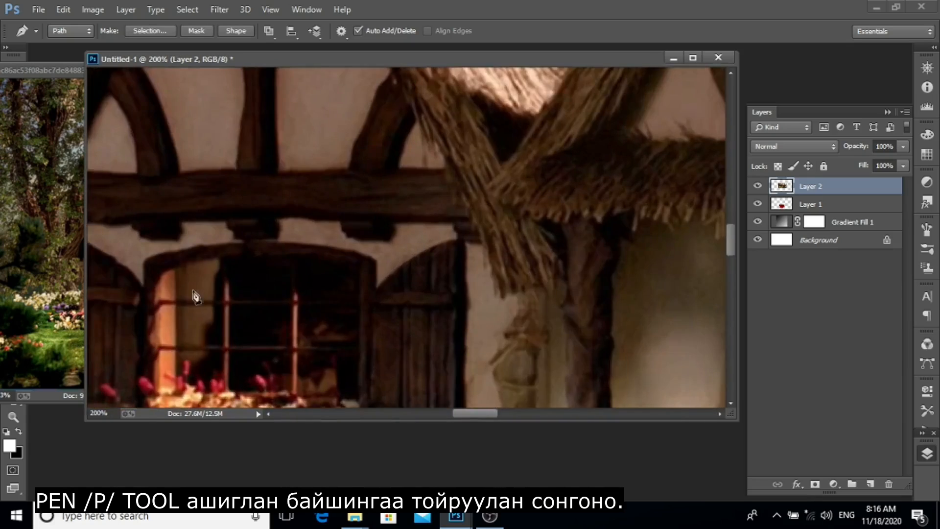
pyautogui.moveTo(195, 296); pyautogui.dragTo(460, 275)
pyautogui.moveTo(288, 289); pyautogui.dragTo(284, 268)
pyautogui.click(283, 221)
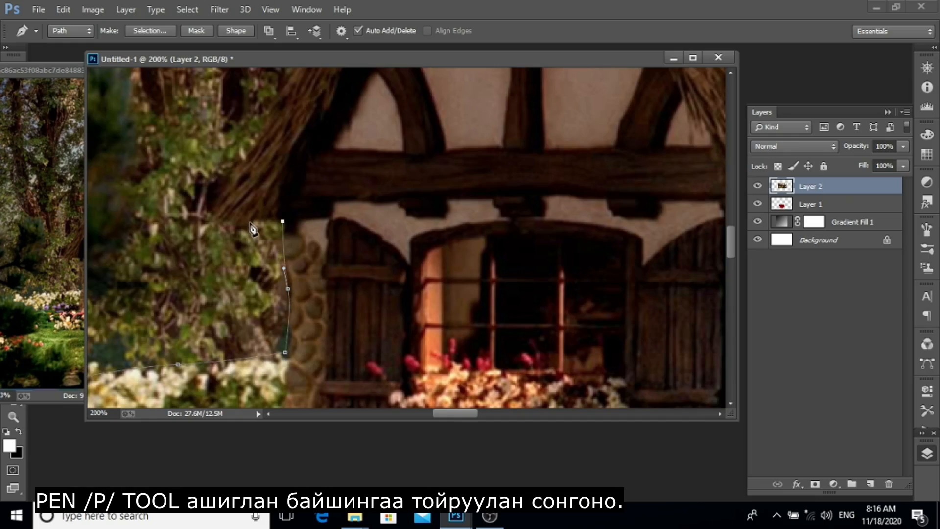
pyautogui.click(250, 222)
pyautogui.click(214, 217)
pyautogui.moveTo(245, 162); pyautogui.dragTo(177, 308)
pyautogui.moveTo(191, 235); pyautogui.dragTo(210, 192)
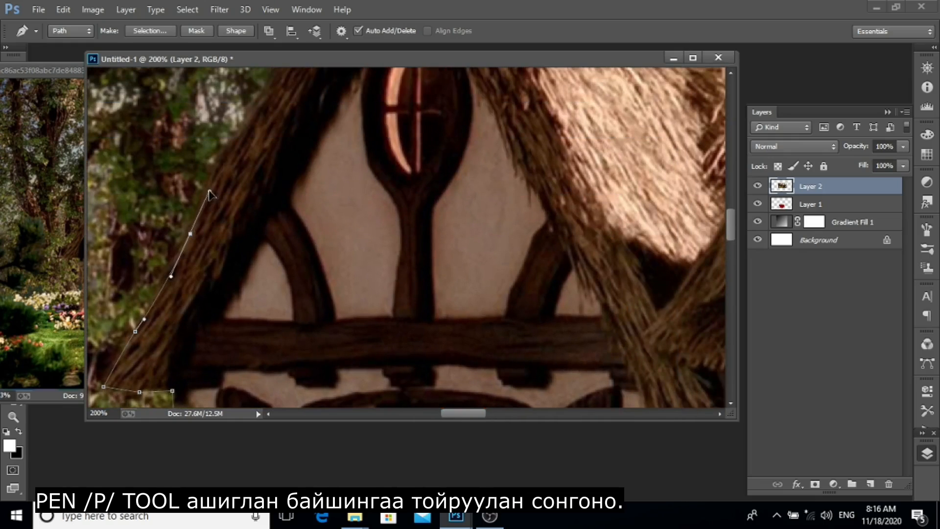
# Continue the pen path over the left roof peak, around the brick chimney and up the second gable.
pyautogui.moveTo(291, 115); pyautogui.dragTo(239, 272)
pyautogui.moveTo(225, 228); pyautogui.dragTo(251, 178)
pyautogui.moveTo(281, 135); pyautogui.dragTo(214, 233)
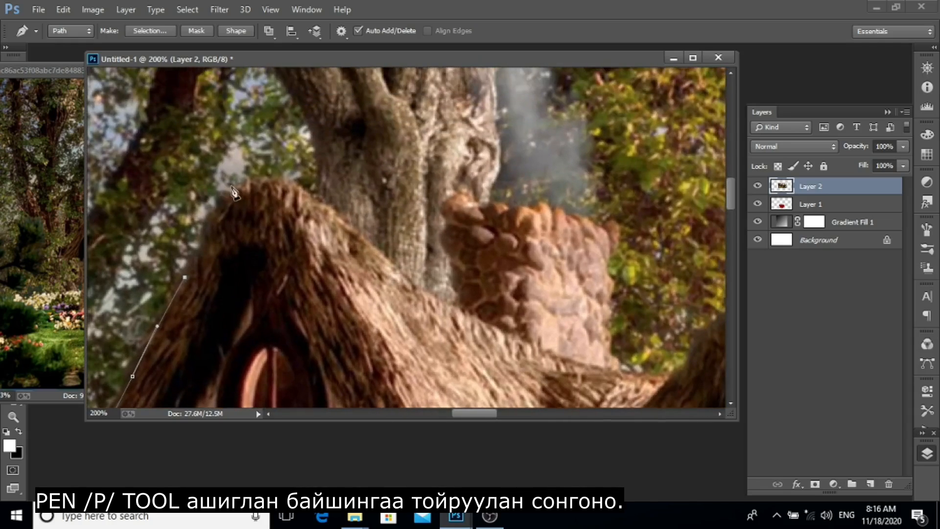
pyautogui.click(259, 178)
pyautogui.moveTo(330, 211); pyautogui.dragTo(408, 268)
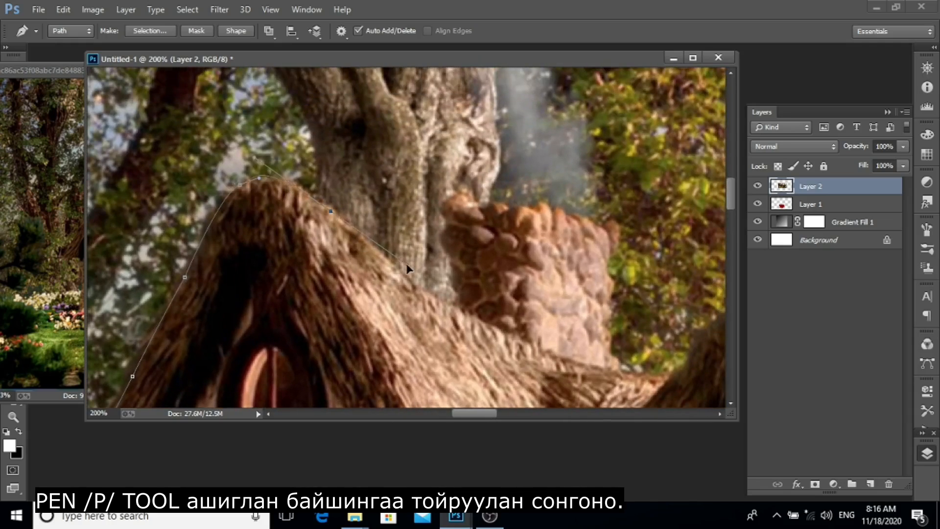
pyautogui.moveTo(454, 310); pyautogui.dragTo(496, 329)
pyautogui.click(456, 289)
pyautogui.click(449, 255)
pyautogui.click(443, 223)
pyautogui.moveTo(465, 198); pyautogui.dragTo(530, 217)
pyautogui.keyDown('alt'); pyautogui.click(466, 200); pyautogui.keyUp('alt')
pyautogui.moveTo(609, 237); pyautogui.dragTo(611, 307)
pyautogui.moveTo(610, 342); pyautogui.dragTo(405, 231)
pyautogui.moveTo(404, 244); pyautogui.dragTo(464, 260)
pyautogui.moveTo(533, 198); pyautogui.dragTo(560, 188)
pyautogui.keyDown('alt'); pyautogui.click(533, 199); pyautogui.keyUp('alt')
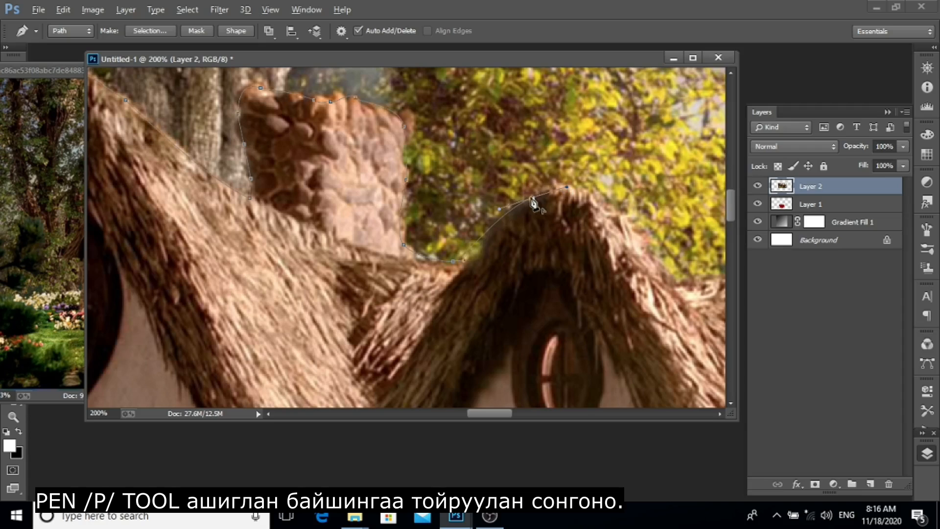
pyautogui.moveTo(651, 265); pyautogui.dragTo(328, 241)
pyautogui.moveTo(335, 233); pyautogui.dragTo(378, 296)
pyautogui.click(355, 257)
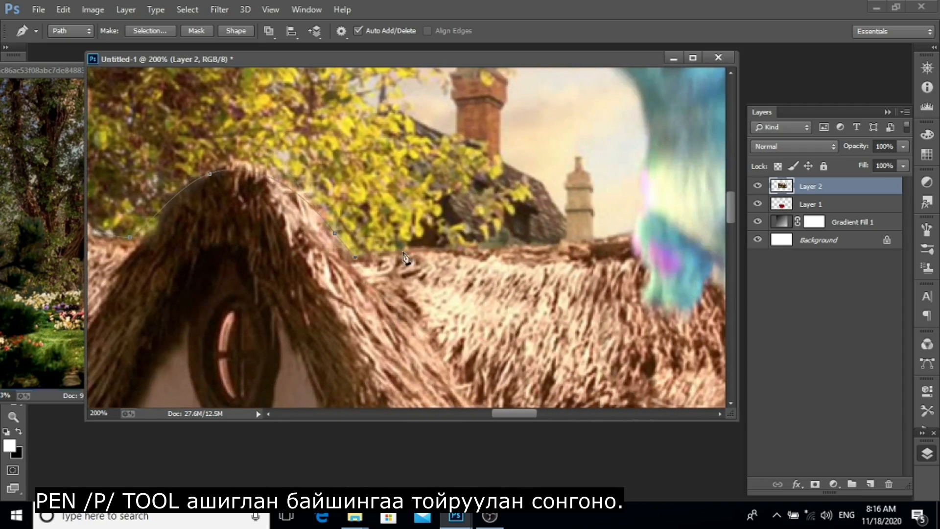
# Extend the pen path along the right roof and around the stone tower's top.
pyautogui.moveTo(603, 258); pyautogui.dragTo(454, 262)
pyautogui.click(492, 310)
pyautogui.moveTo(665, 307); pyautogui.dragTo(409, 266)
pyautogui.moveTo(390, 218); pyautogui.dragTo(416, 182)
pyautogui.moveTo(499, 117); pyautogui.dragTo(354, 264)
pyautogui.click(335, 308)
pyautogui.moveTo(338, 264); pyautogui.dragTo(417, 224)
pyautogui.moveTo(433, 228); pyautogui.dragTo(439, 228)
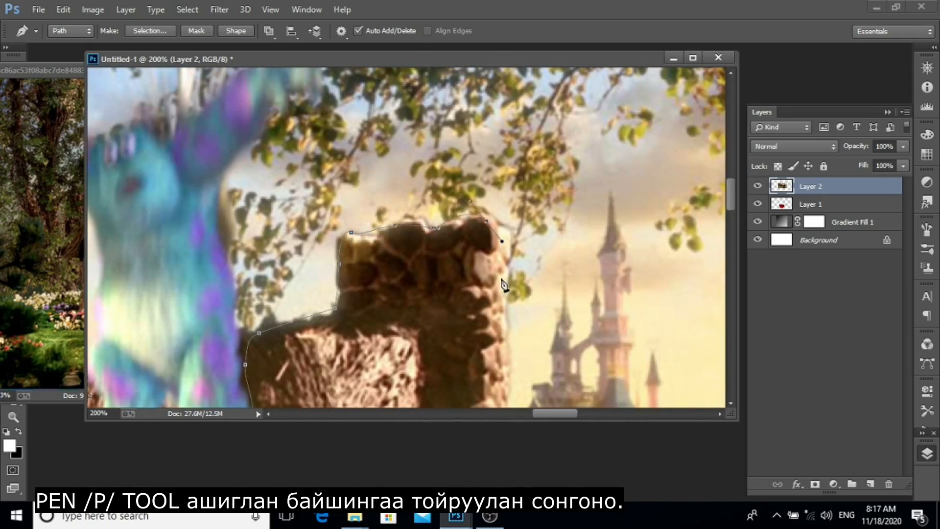
pyautogui.moveTo(504, 289); pyautogui.dragTo(495, 98)
pyautogui.moveTo(486, 298); pyautogui.dragTo(484, 212)
pyautogui.moveTo(489, 360); pyautogui.dragTo(481, 232)
pyautogui.click(434, 211)
pyautogui.moveTo(530, 227); pyautogui.dragTo(539, 227)
pyautogui.moveTo(646, 294); pyautogui.dragTo(485, 218)
# Close the pen path by running it down the right side and across below the cottage scene.
pyautogui.hotkey('ctrl', '-')
pyautogui.hotkey('ctrl', '-')
pyautogui.click(480, 341)
pyautogui.moveTo(221, 387); pyautogui.dragTo(552, 339)
pyautogui.moveTo(147, 343); pyautogui.dragTo(343, 309)
pyautogui.hotkey('ctrl', '0')
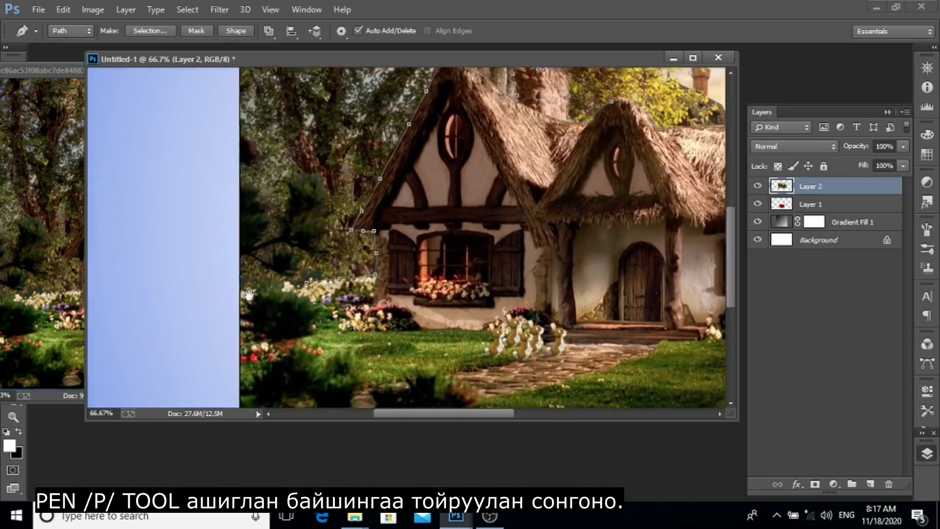
# Convert the path to a selection and add a layer mask to the cottage layer from it.
pyautogui.hotkey('ctrl', 'Return')
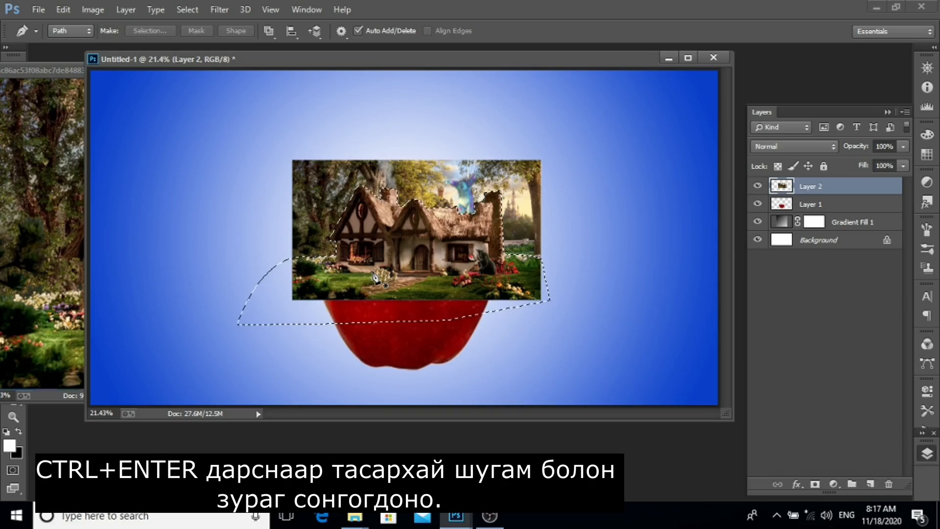
pyautogui.click(815, 484)
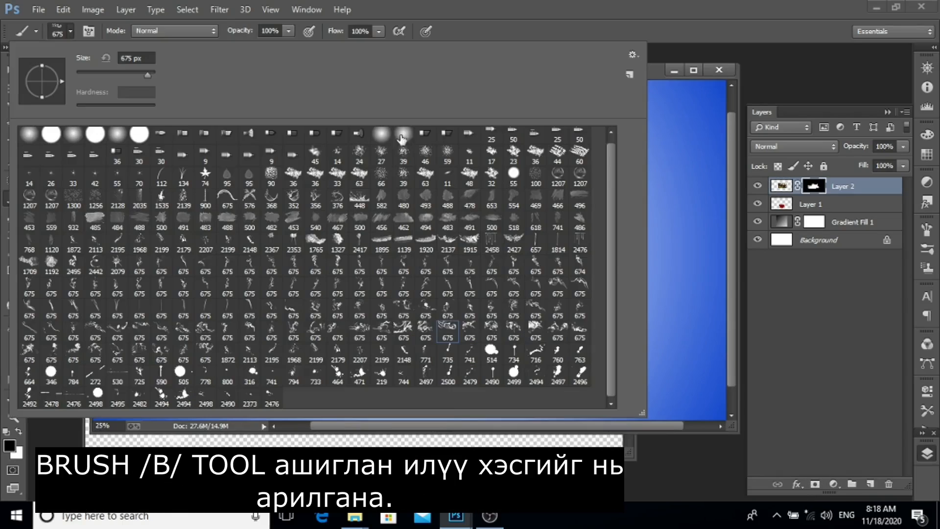
# Select the cottage layer mask and paint with a soft black 300 px brush to hide the lower-left excess.
pyautogui.click(408, 134)
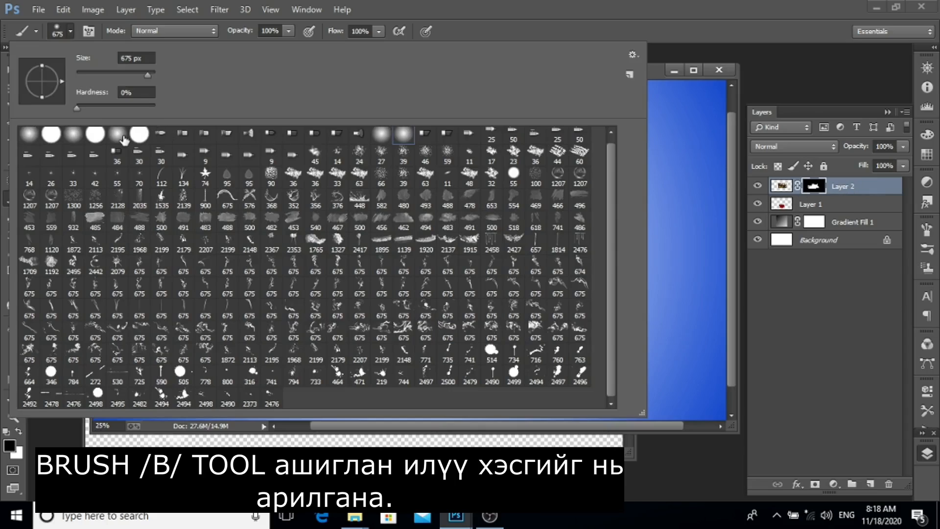
pyautogui.click(820, 188)
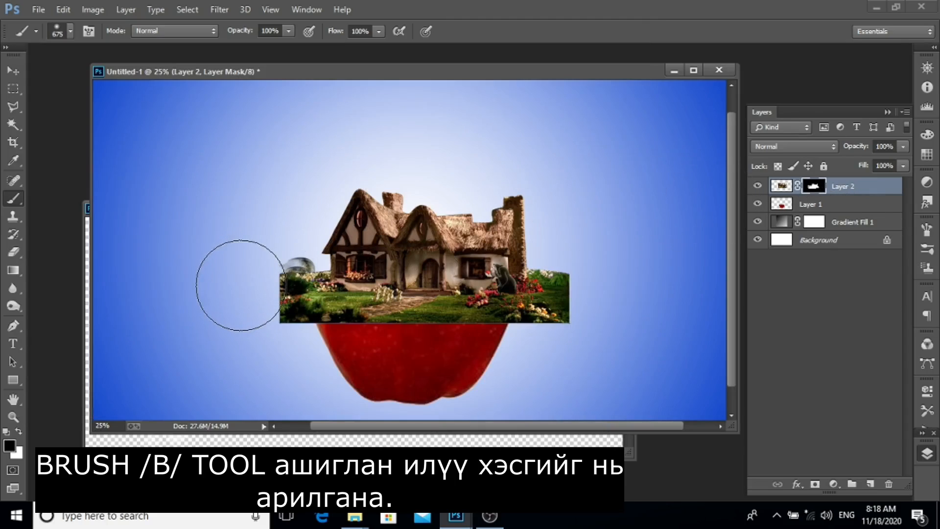
pyautogui.hotkey('ctrl', '+')
pyautogui.hotkey('ctrl', '+')
pyautogui.press('[')
pyautogui.press('[')
pyautogui.press('[')
pyautogui.press('[')
pyautogui.press('[')
pyautogui.press('[')
pyautogui.press('[')
pyautogui.press('[')
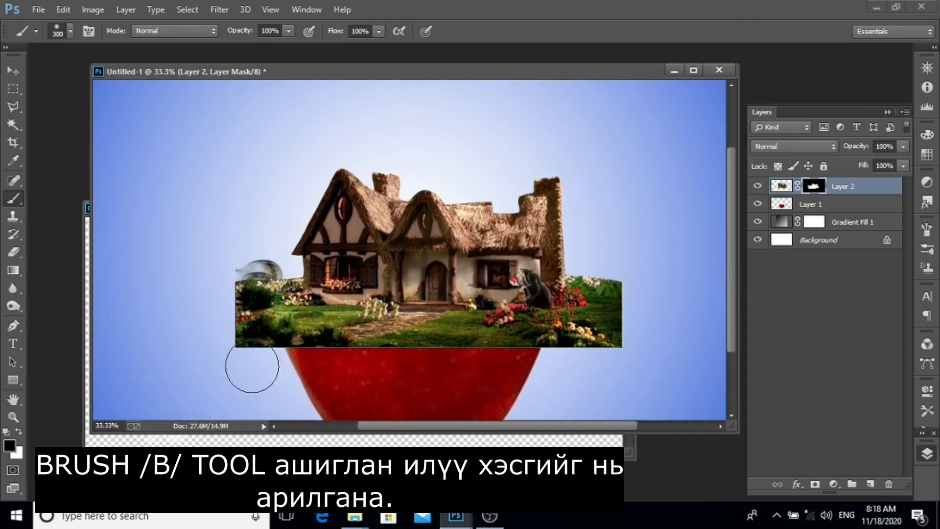
pyautogui.moveTo(278, 365)
pyautogui.moveTo(279, 366)
pyautogui.mouseDown()
pyautogui.moveTo(252, 323)
pyautogui.moveTo(288, 365)
pyautogui.moveTo(259, 282)
pyautogui.moveTo(259, 311)
pyautogui.moveTo(278, 248)
pyautogui.moveTo(265, 279)
pyautogui.moveTo(233, 281)
pyautogui.moveTo(244, 365)
pyautogui.moveTo(237, 279)
pyautogui.moveTo(272, 342)
pyautogui.mouseUp()
# Paint out the leftover scene on the right side of the mask with smaller and larger brush sizes.
pyautogui.press('[')
pyautogui.press(']')
pyautogui.press(']')
pyautogui.press(']')
pyautogui.press(']')
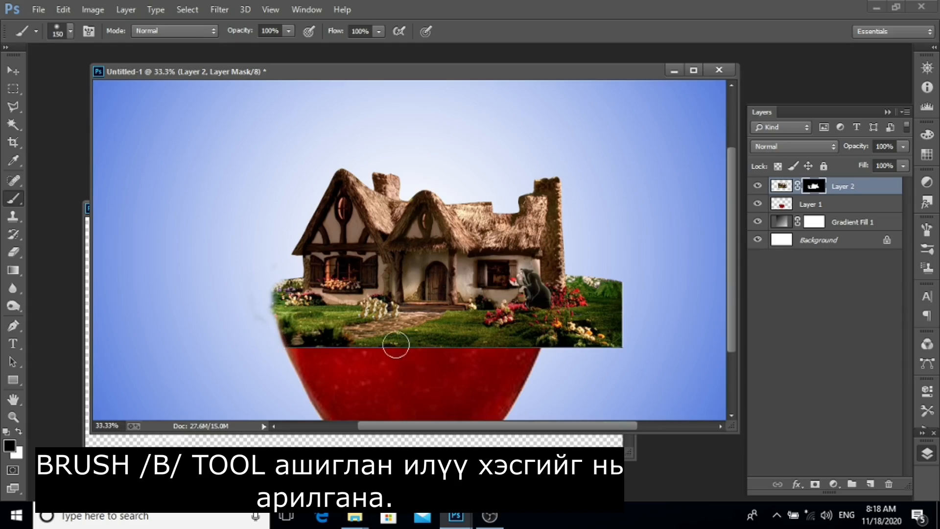
pyautogui.press('[')
pyautogui.press('[')
pyautogui.moveTo(556, 346)
pyautogui.mouseDown()
pyautogui.moveTo(580, 306)
pyautogui.moveTo(554, 350)
pyautogui.mouseUp()
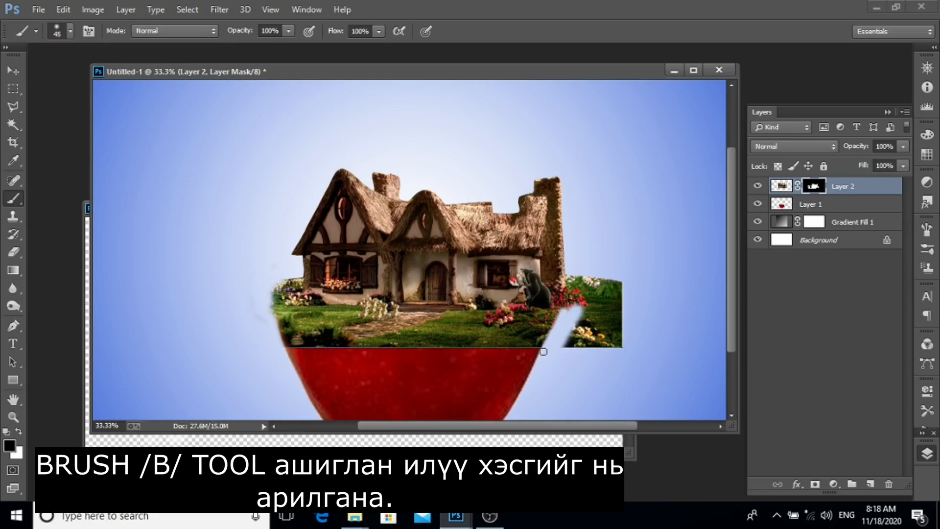
pyautogui.moveTo(556, 325)
pyautogui.mouseDown()
pyautogui.moveTo(579, 272)
pyautogui.moveTo(563, 319)
pyautogui.mouseUp()
pyautogui.press(']')
pyautogui.press(']')
pyautogui.press(']')
pyautogui.press(']')
pyautogui.press(']')
pyautogui.press(']')
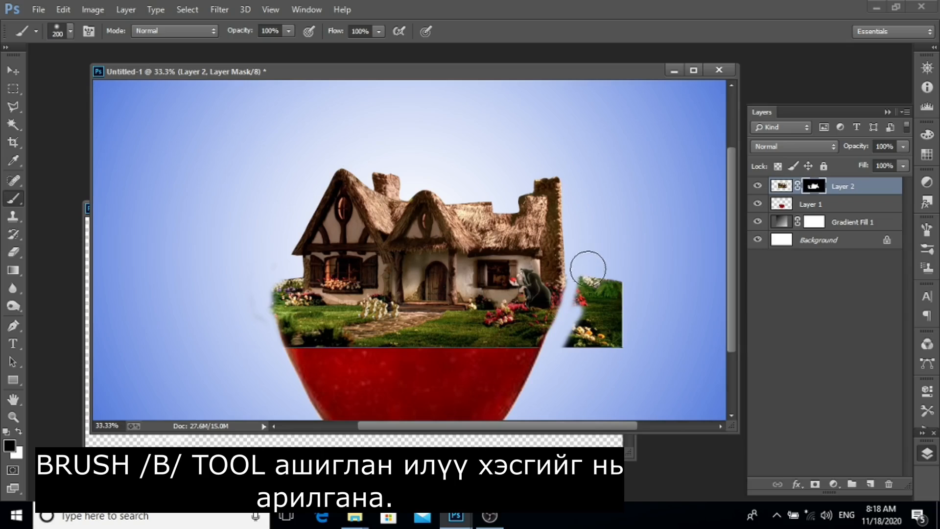
pyautogui.moveTo(587, 262)
pyautogui.mouseDown()
pyautogui.moveTo(583, 336)
pyautogui.moveTo(612, 286)
pyautogui.moveTo(611, 340)
pyautogui.moveTo(615, 281)
pyautogui.moveTo(575, 358)
pyautogui.mouseUp()
# Blend the grass edge into the cut apple on the mask with a 90 px brush at 70% opacity.
pyautogui.press('[')
pyautogui.press('[')
pyautogui.press('[')
pyautogui.press('[')
pyautogui.press('[')
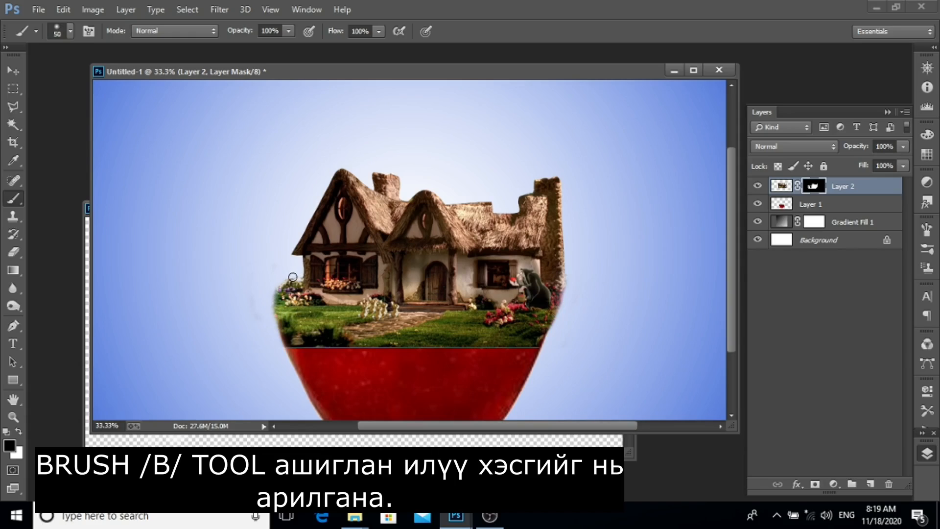
pyautogui.press(']')
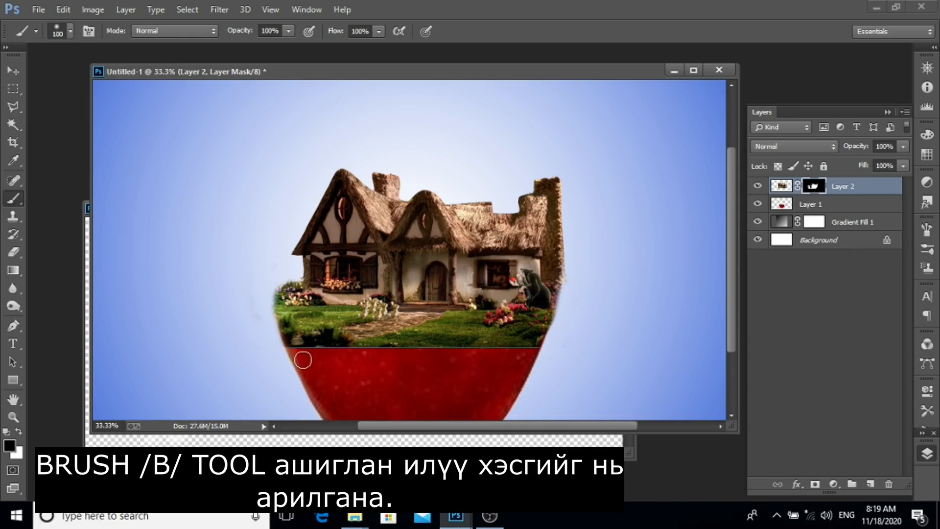
pyautogui.press('[')
pyautogui.press('[')
pyautogui.moveTo(346, 351)
pyautogui.mouseDown()
pyautogui.moveTo(300, 343)
pyautogui.moveTo(295, 353)
pyautogui.mouseUp()
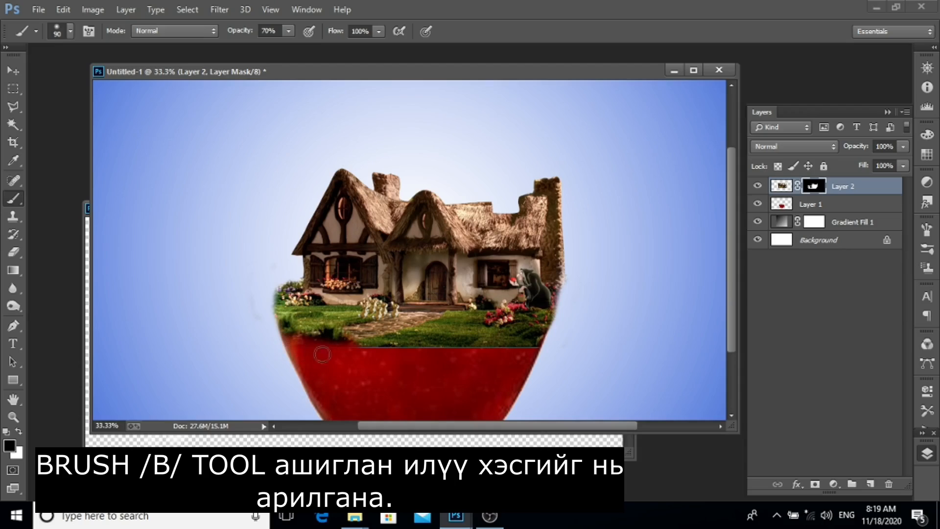
pyautogui.moveTo(422, 356)
pyautogui.mouseDown()
pyautogui.moveTo(491, 350)
pyautogui.moveTo(343, 348)
pyautogui.moveTo(368, 356)
pyautogui.moveTo(542, 349)
pyautogui.moveTo(538, 362)
pyautogui.moveTo(462, 355)
pyautogui.moveTo(557, 349)
pyautogui.mouseUp()
pyautogui.press(']')
pyautogui.press('[')
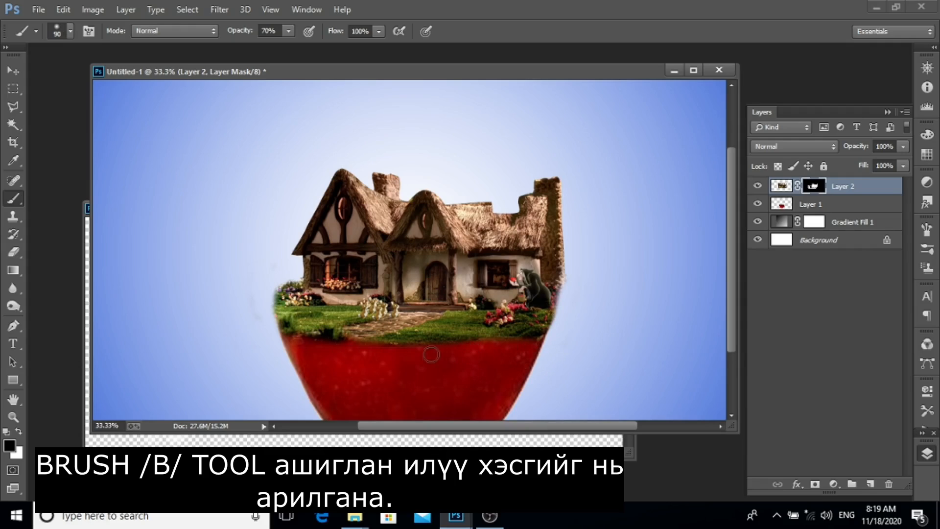
pyautogui.moveTo(324, 346); pyautogui.dragTo(274, 336)
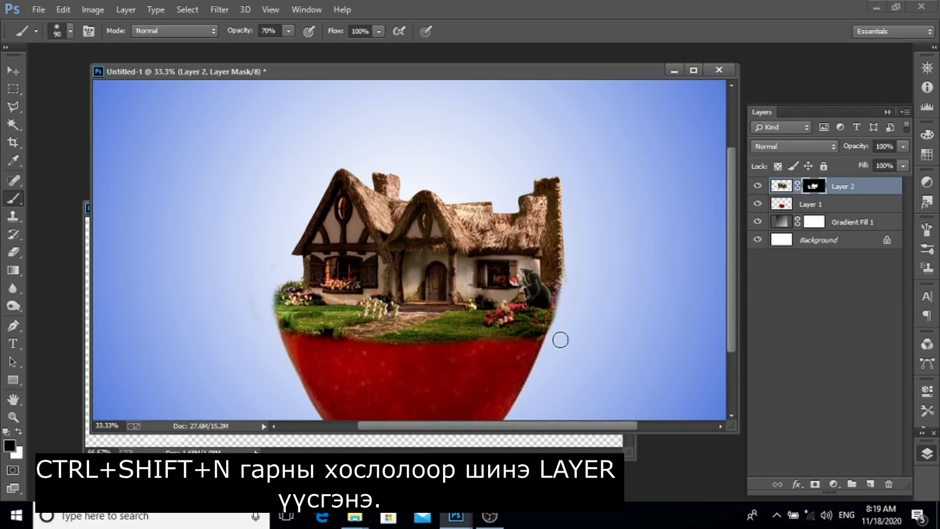
# Create a new layer and move it beneath the cottage layer.
pyautogui.hotkey('ctrl', 'shift', 'n')
pyautogui.press('Return')
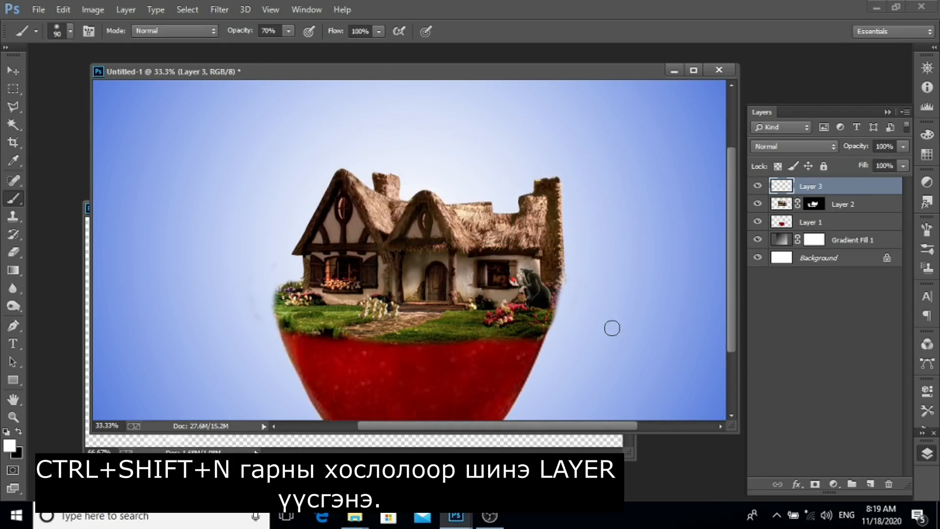
pyautogui.hotkey('ctrl', '[')
# Paint a soft shadow along the grass edge on the new layer with an 80 px brush at 50% opacity.
pyautogui.hotkey('ctrl', '+')
pyautogui.press('5')
pyautogui.press('[')
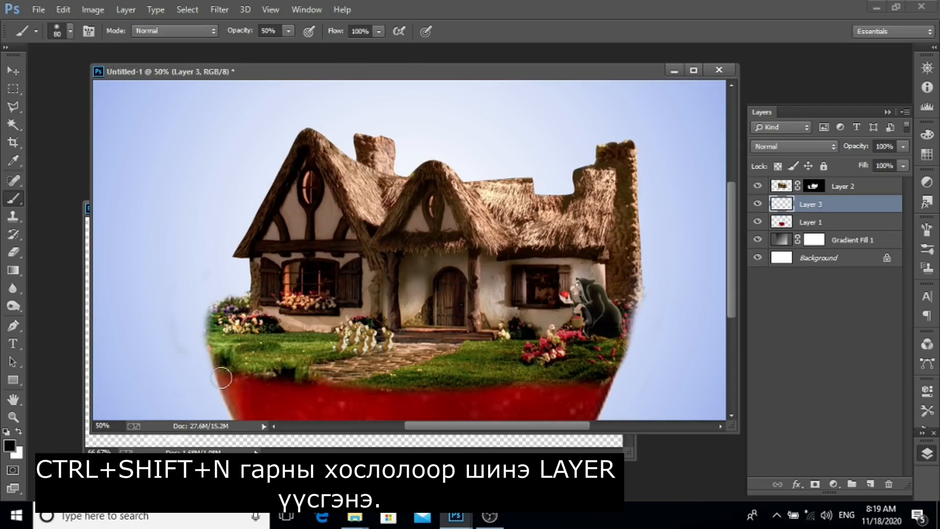
pyautogui.moveTo(226, 376)
pyautogui.mouseDown()
pyautogui.moveTo(466, 388)
pyautogui.moveTo(597, 380)
pyautogui.moveTo(504, 387)
pyautogui.mouseUp()
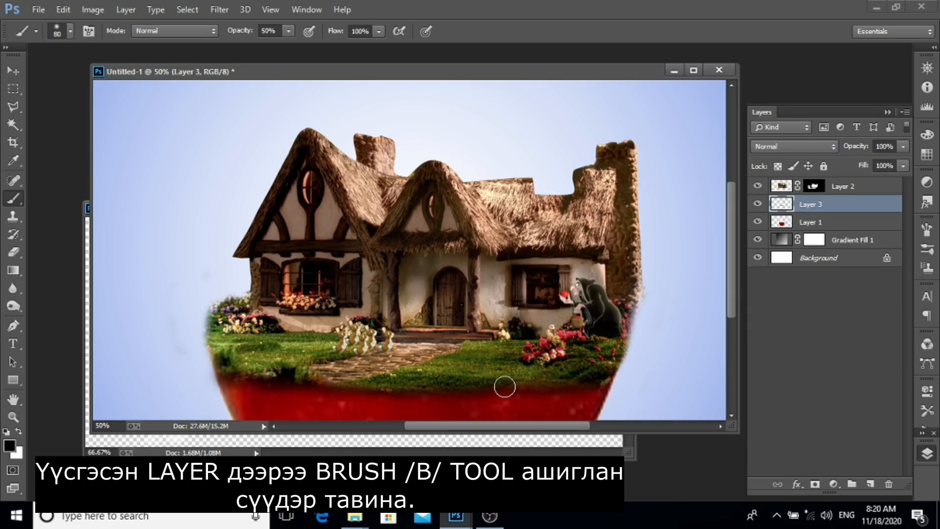
# Select the cottage, shadow and apple layers together and move them up slightly.
pyautogui.scroll(-3, 657, 273)
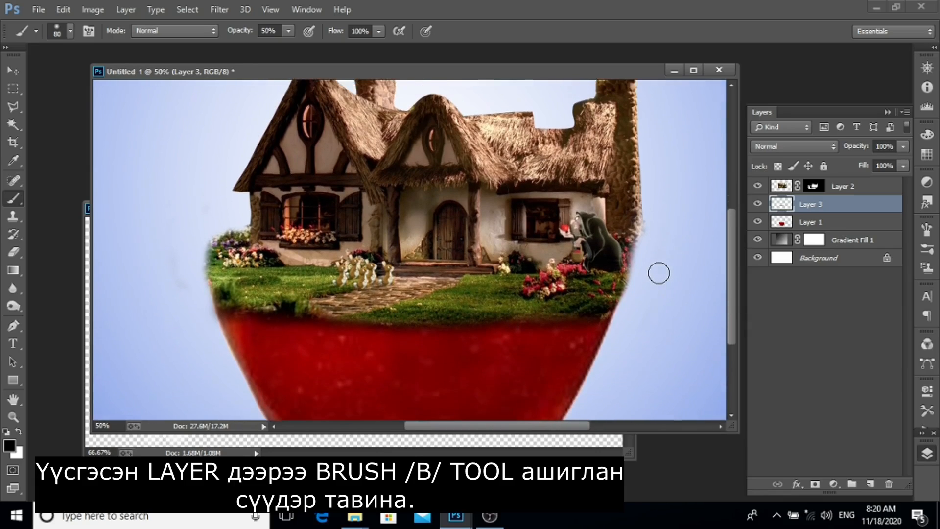
pyautogui.scroll(2, 658, 273)
pyautogui.scroll(1, 659, 272)
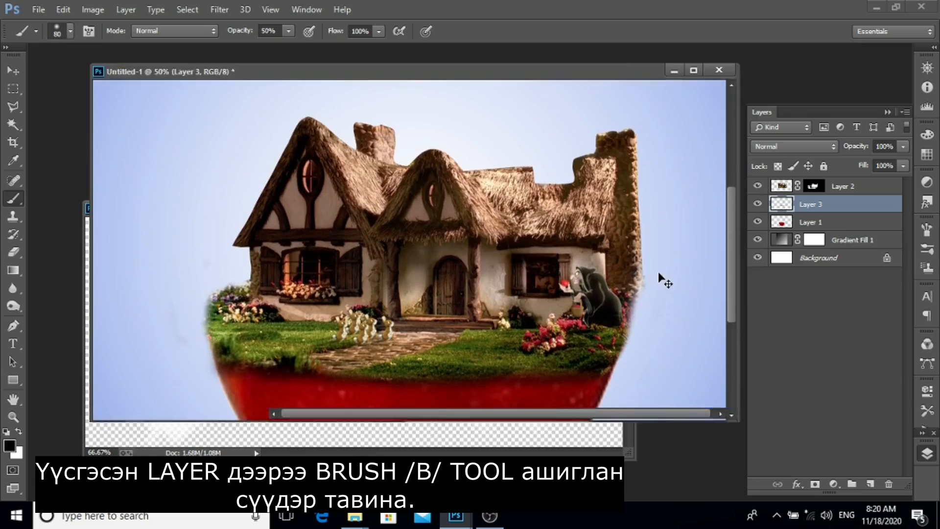
pyautogui.hotkey('ctrl', '0')
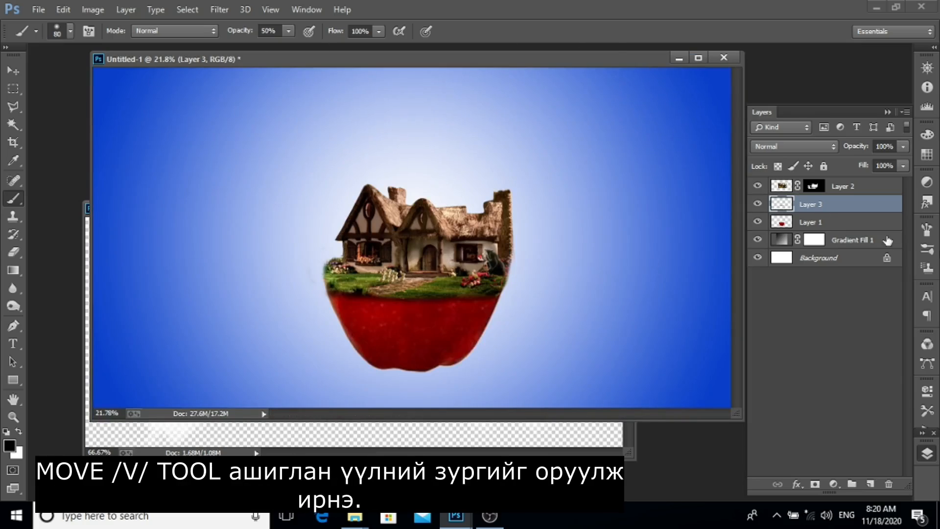
pyautogui.click(889, 189)
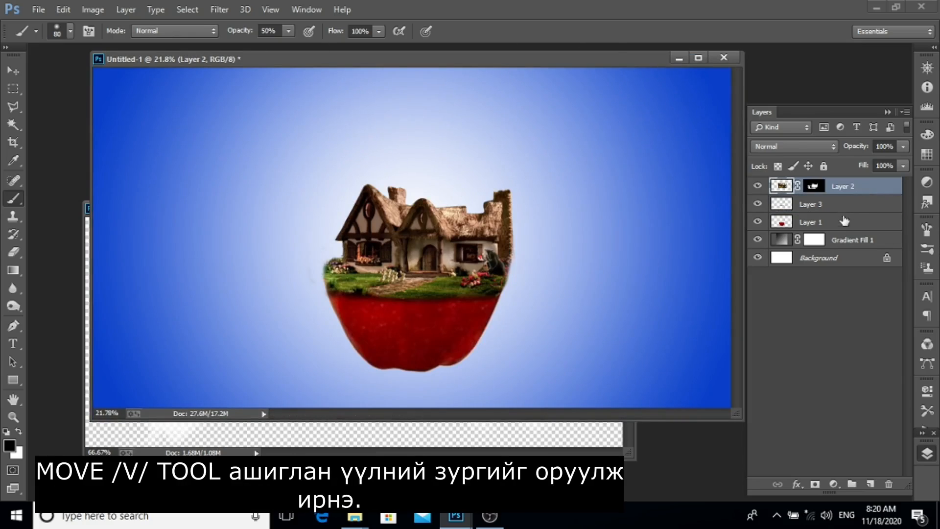
pyautogui.keyDown('shift'); pyautogui.click(839, 224); pyautogui.keyUp('shift')
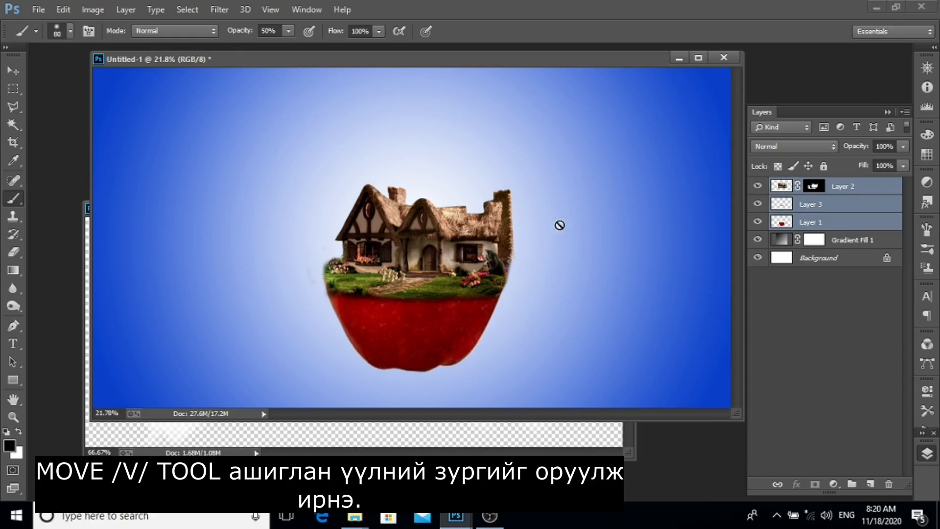
pyautogui.press('v')
pyautogui.moveTo(423, 249); pyautogui.dragTo(417, 220)
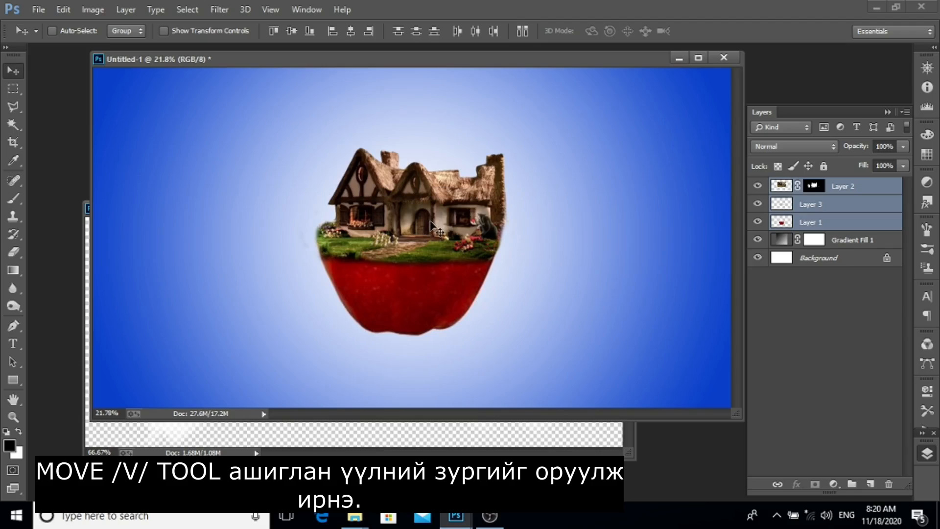
# Create a new empty layer above the cottage layer.
pyautogui.click(864, 187)
pyautogui.hotkey('ctrl', 'shift', 'n')
pyautogui.press('Return')
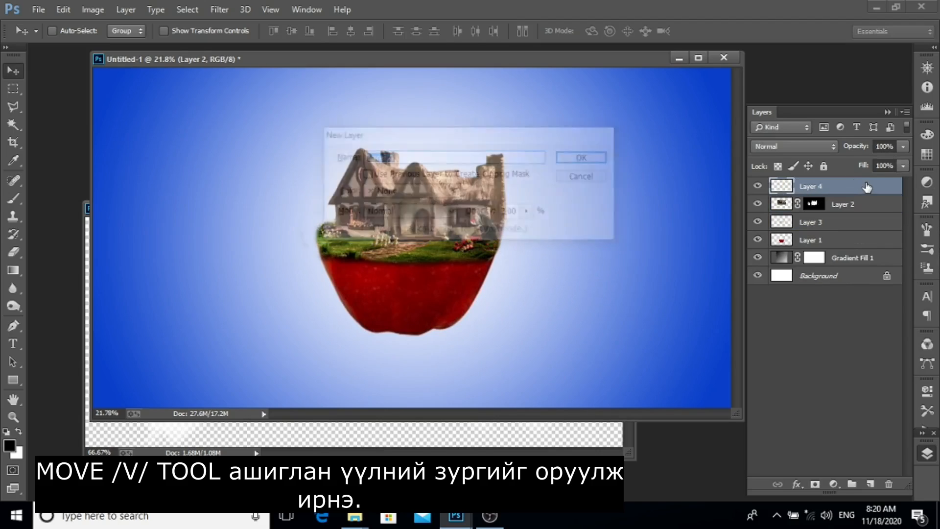
pyautogui.press('b')
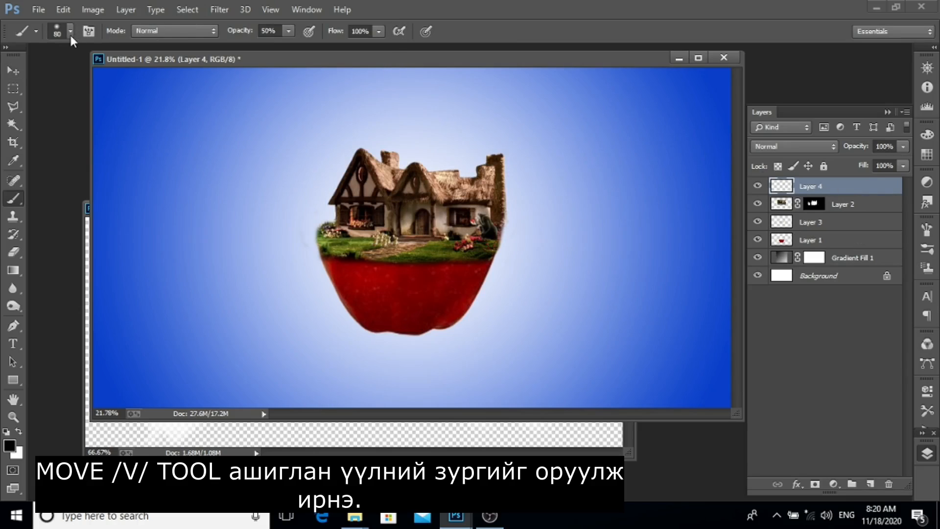
# Bring the clouds from cloud_PNG24.png into the composition, placing them left of the apple.
pyautogui.click(87, 220)
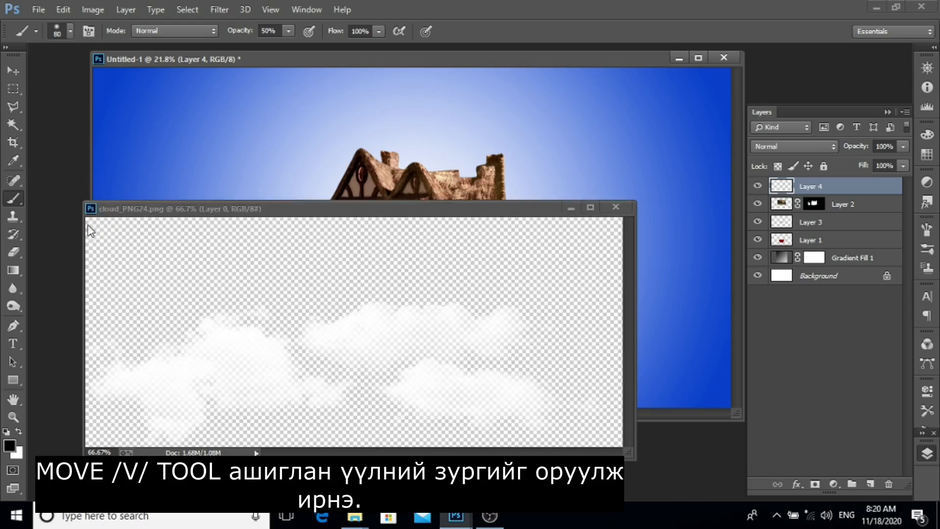
pyautogui.press('v')
pyautogui.moveTo(366, 348); pyautogui.dragTo(221, 254)
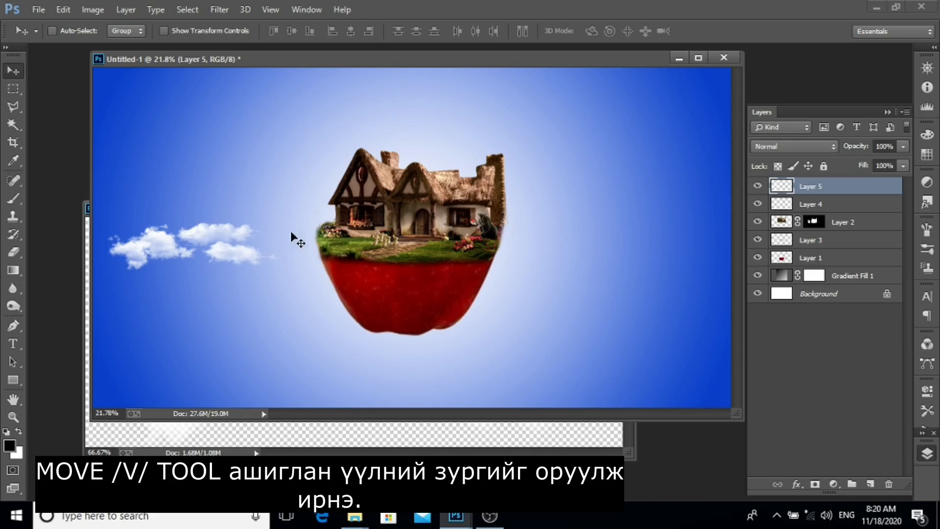
# Show rulers and scale the clouds larger so they stretch across the left side to the apple's rim.
pyautogui.hotkey('ctrl', 'r')
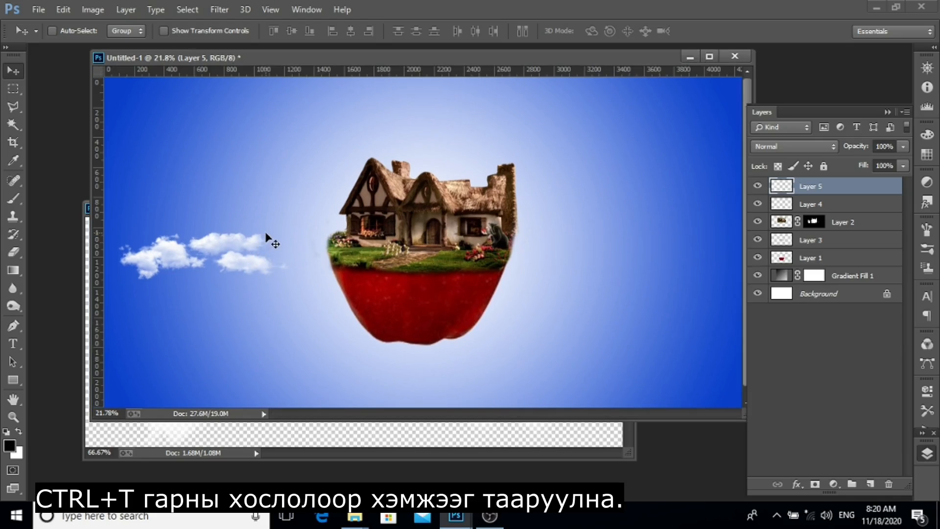
pyautogui.hotkey('ctrl', 't')
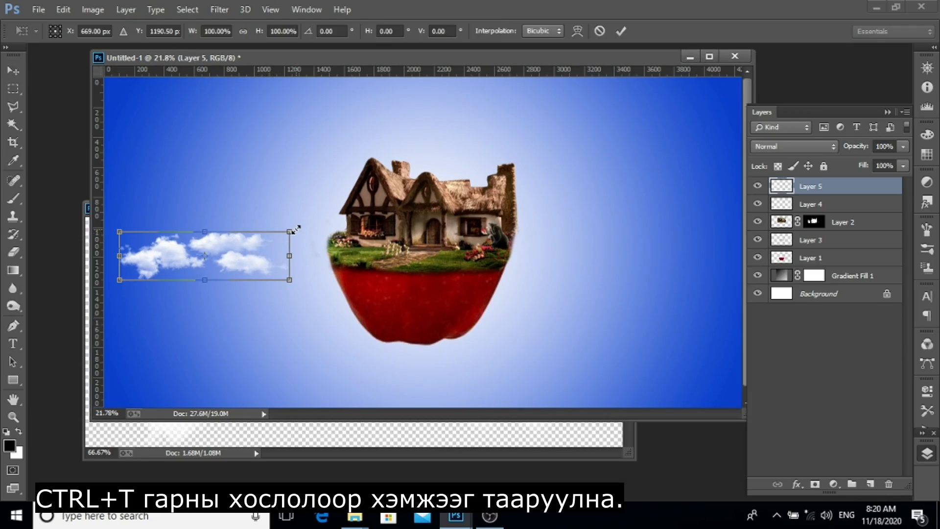
pyautogui.moveTo(294, 228); pyautogui.dragTo(399, 190)
pyautogui.moveTo(337, 262); pyautogui.dragTo(635, 294)
pyautogui.press('Return')
# Duplicate the clouds and scale the copy to about 89% across the apple's right side.
pyautogui.hotkey('ctrl', 'j')
pyautogui.hotkey('ctrl', 't')
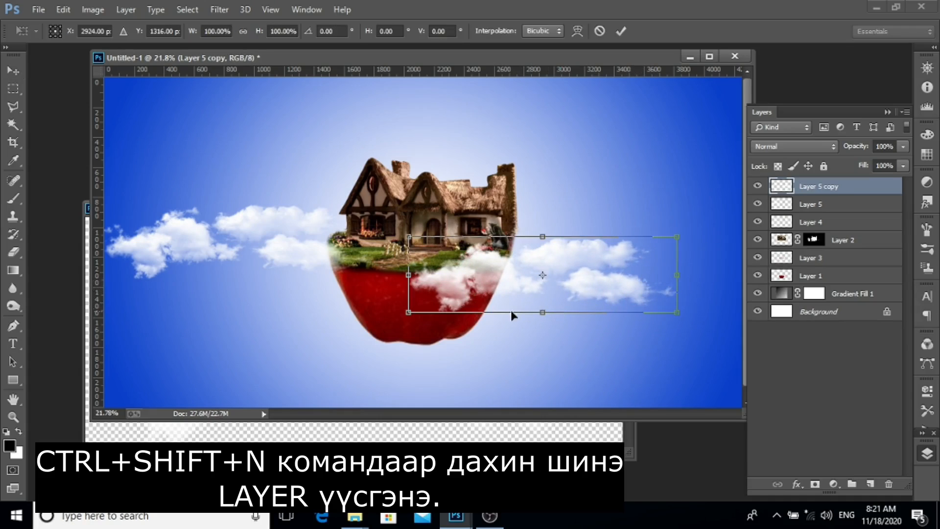
pyautogui.moveTo(405, 310); pyautogui.dragTo(435, 301)
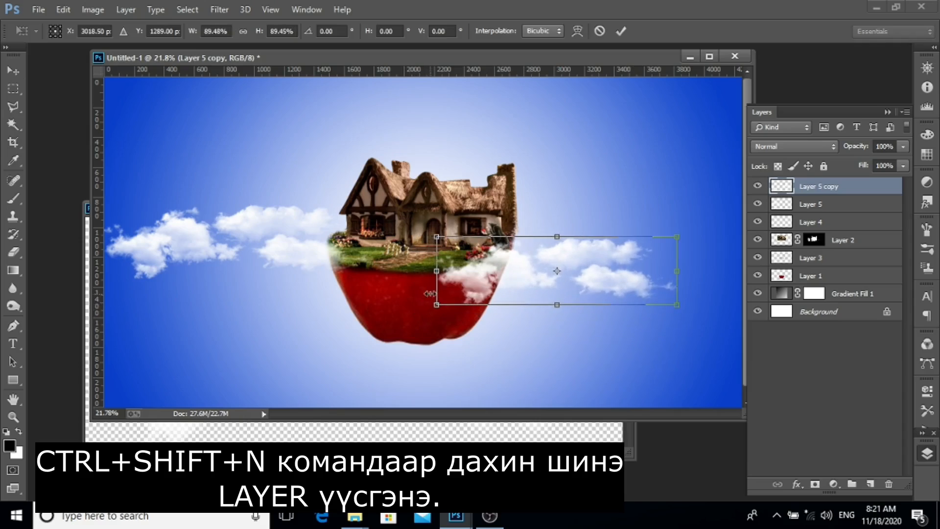
pyautogui.moveTo(598, 268); pyautogui.dragTo(619, 276)
pyautogui.press('Return')
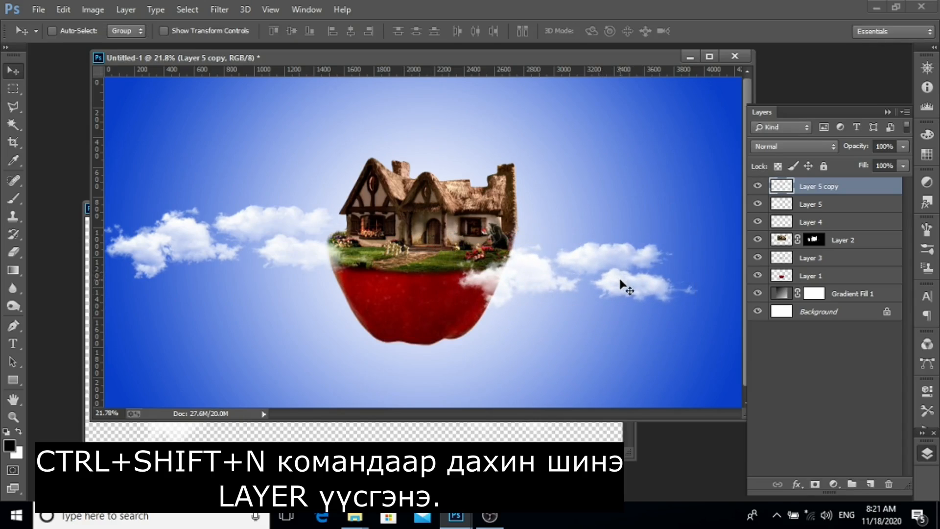
# Select the left cloud layer and nudge it slightly downward.
pyautogui.rightClick(308, 227)
pyautogui.click(313, 231)
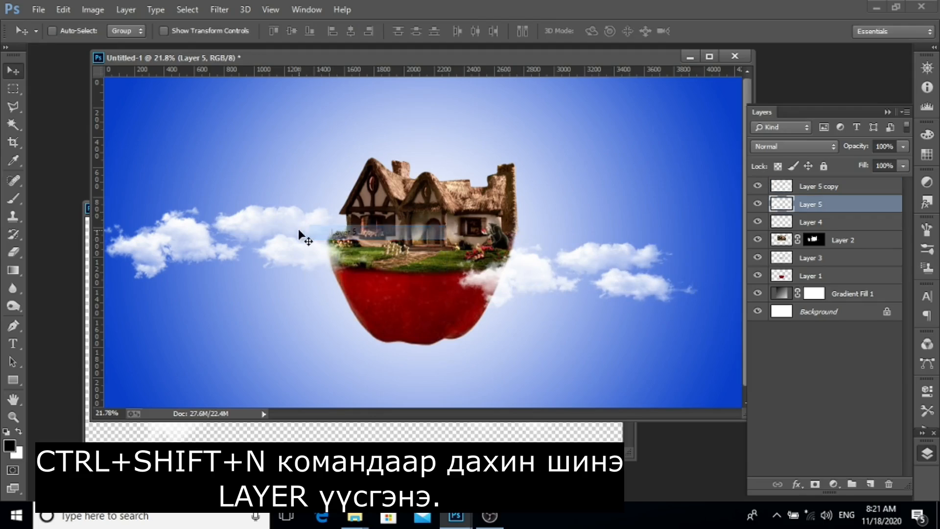
pyautogui.moveTo(302, 234); pyautogui.dragTo(303, 244)
pyautogui.scroll(-1, 462, 267)
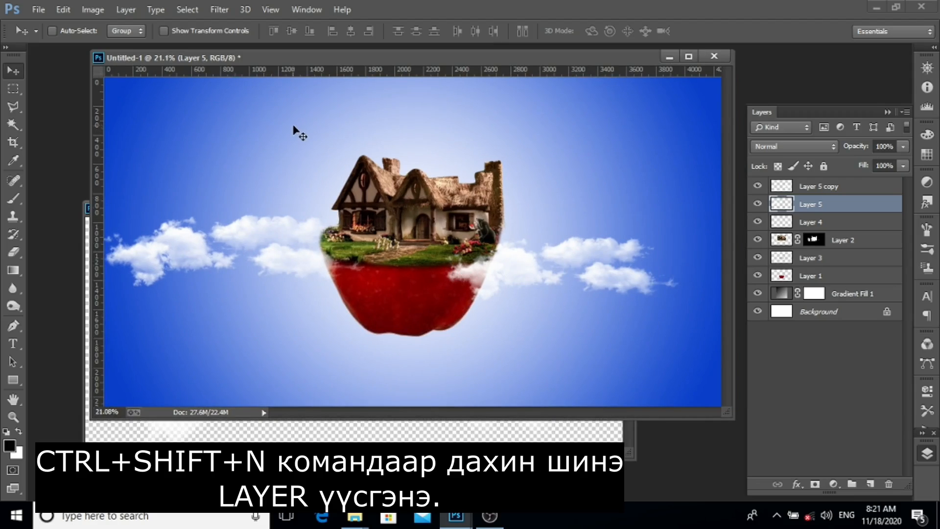
# Create another new layer above the cloud copy.
pyautogui.click(837, 188)
pyautogui.hotkey('ctrl', 'shift', 'n')
pyautogui.press('Return')
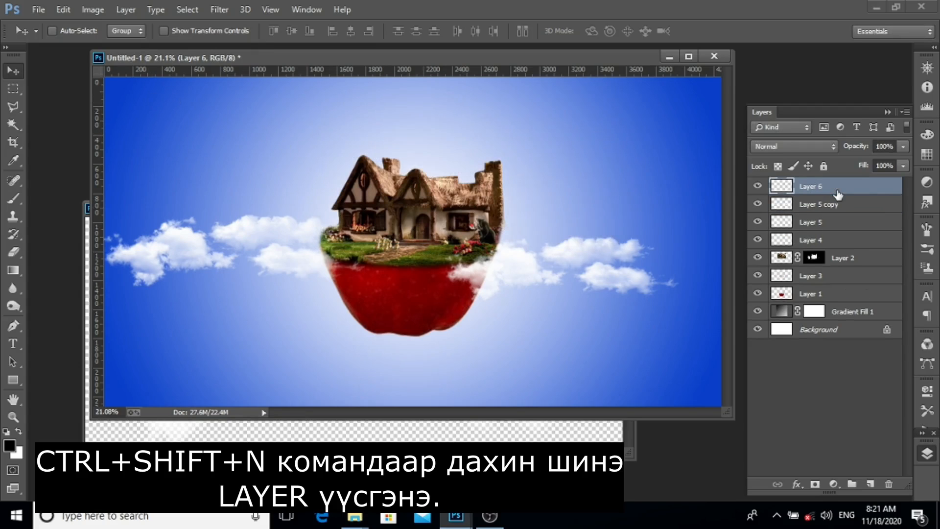
# Choose a smoke brush tip from the brush picker and raise its size to 1000 px.
pyautogui.press('b')
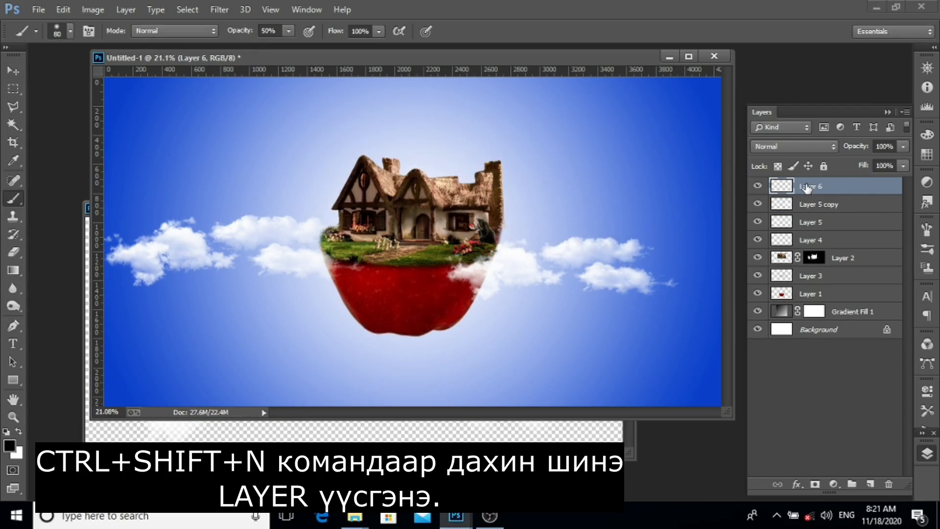
pyautogui.click(70, 32)
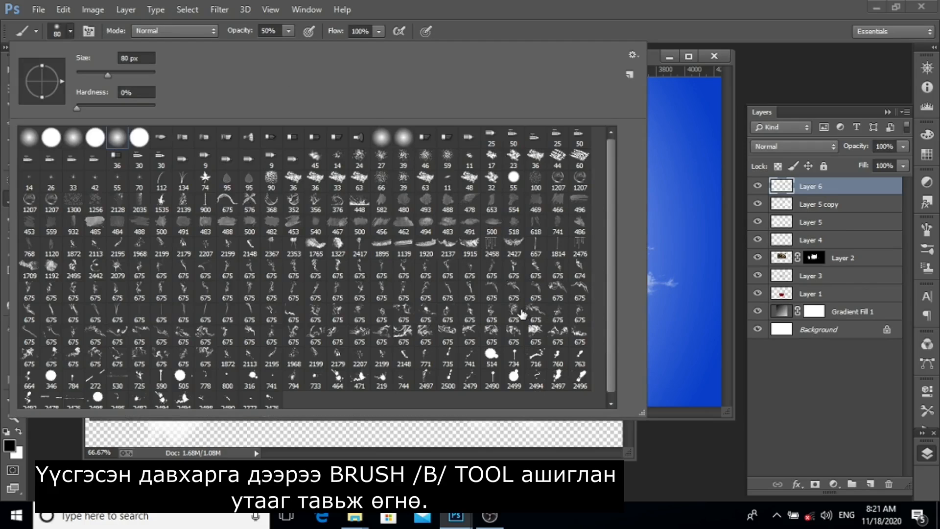
pyautogui.click(558, 293)
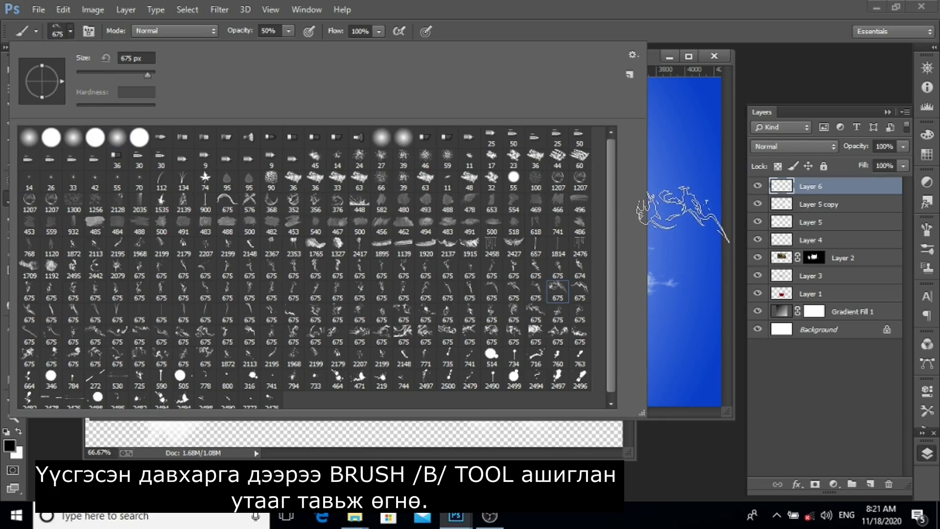
pyautogui.click(875, 193)
pyautogui.press(']')
pyautogui.press(']')
pyautogui.press(']')
pyautogui.press(']')
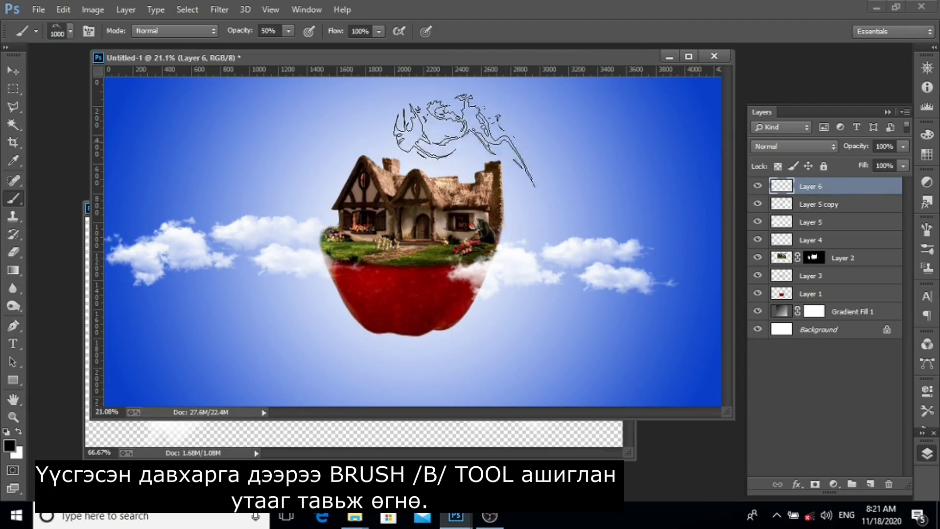
pyautogui.press('x')
pyautogui.click(318, 112)
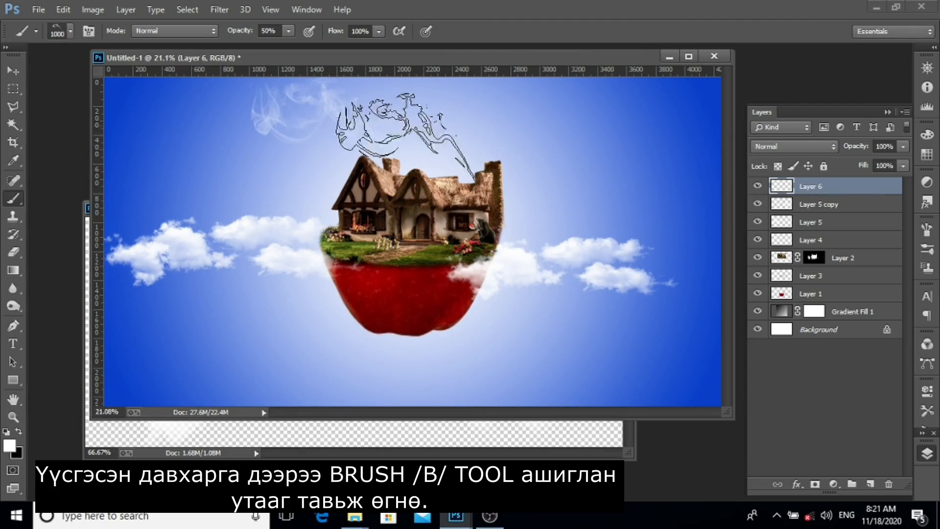
pyautogui.hotkey('ctrl', 'z')
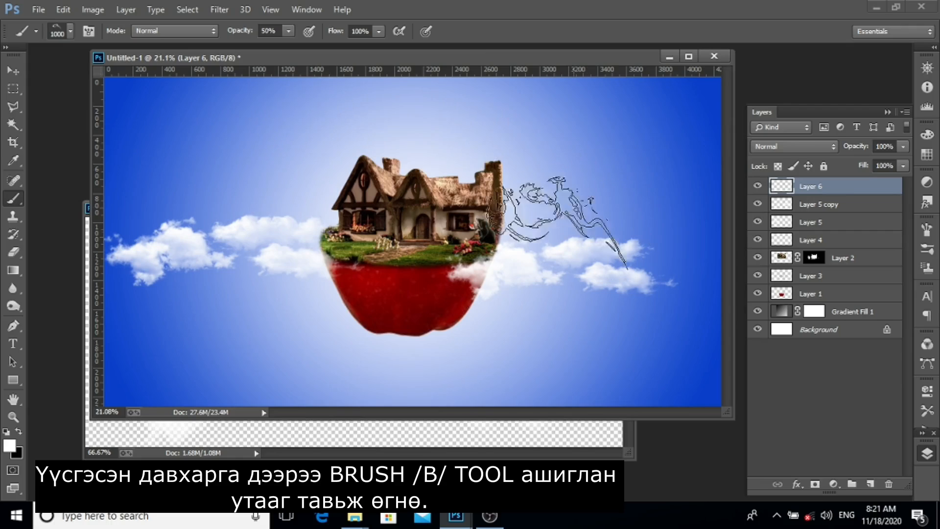
# Stamp a dark smoke plume rising from the chimney with black as the foreground colour.
pyautogui.press('x')
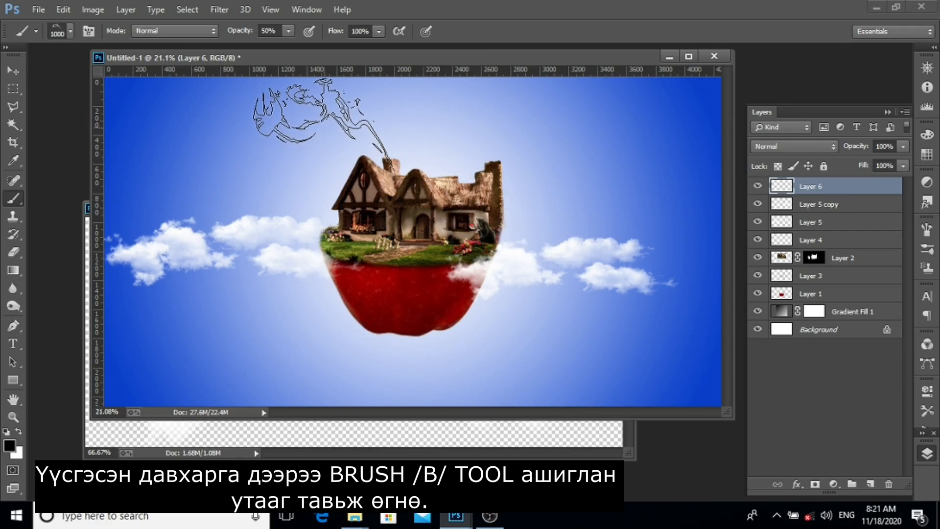
pyautogui.click(323, 125)
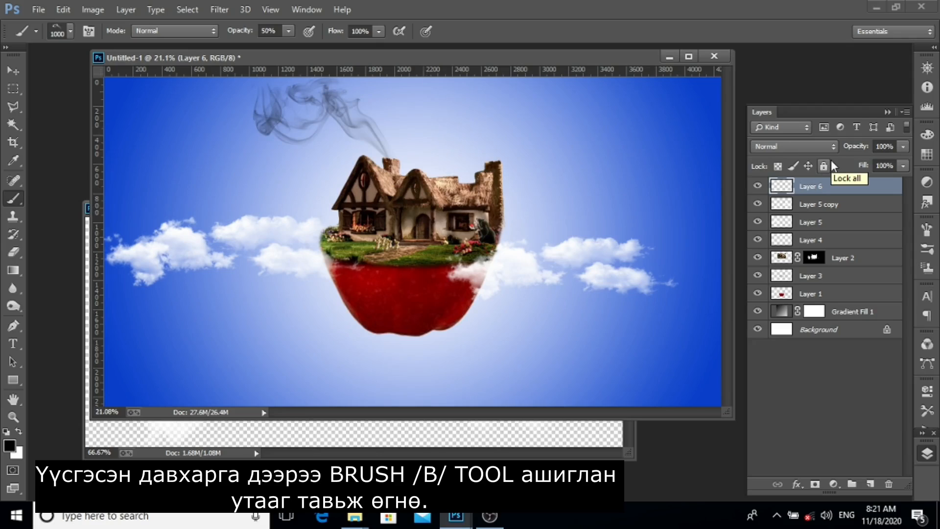
# Rotate the smoke brush tip to 122° at 929 px and stamp a second plume left of the chimney.
pyautogui.click(88, 31)
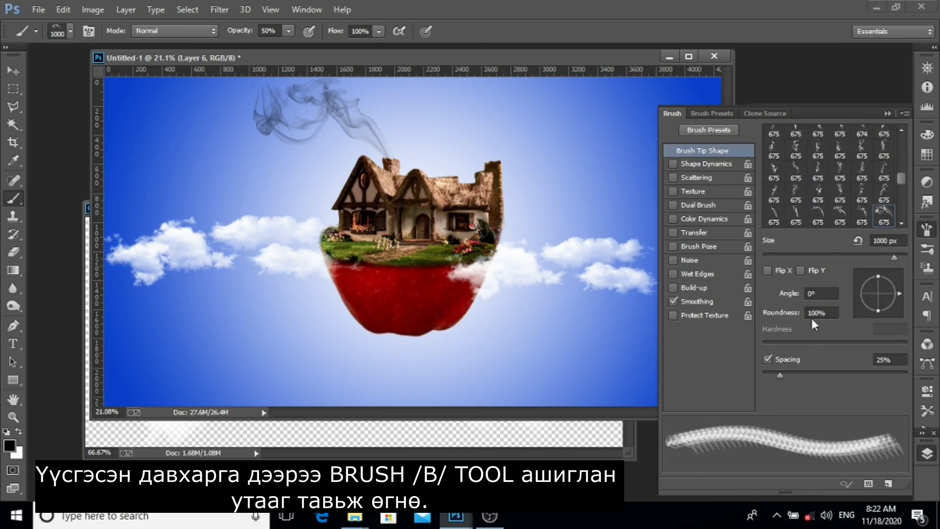
pyautogui.moveTo(900, 294); pyautogui.dragTo(892, 310)
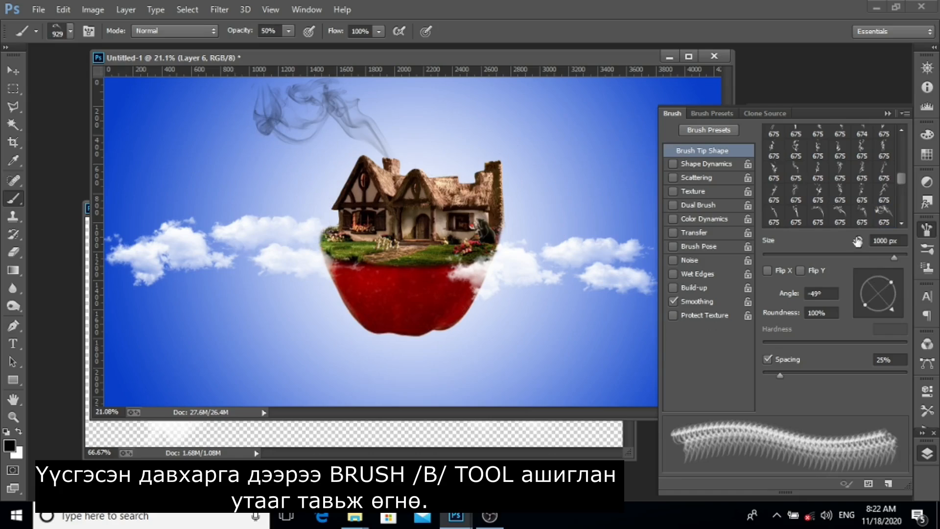
pyautogui.moveTo(893, 309); pyautogui.dragTo(845, 281)
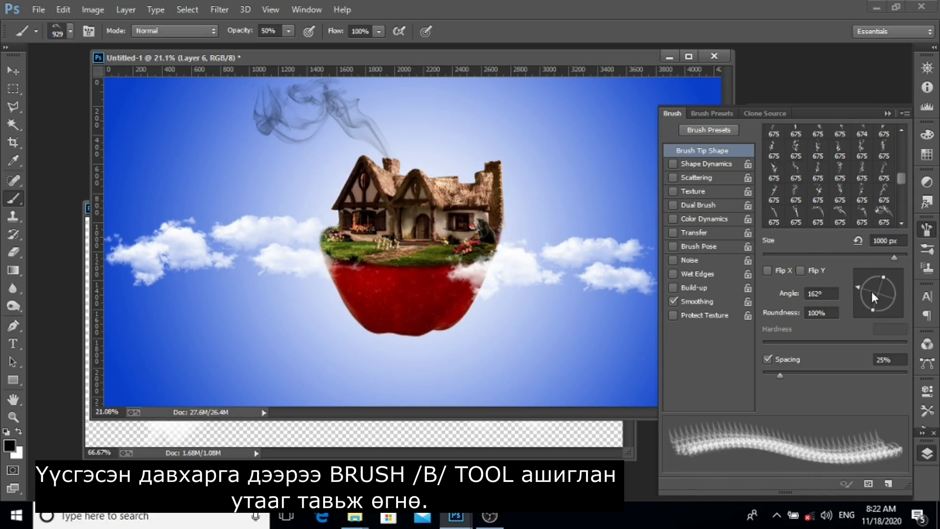
pyautogui.moveTo(855, 286); pyautogui.dragTo(858, 294)
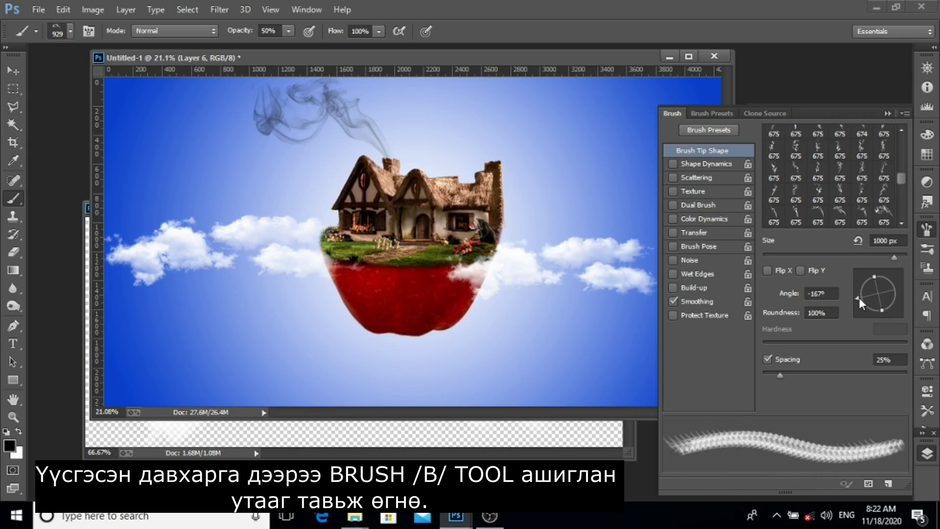
pyautogui.moveTo(859, 298); pyautogui.dragTo(867, 279)
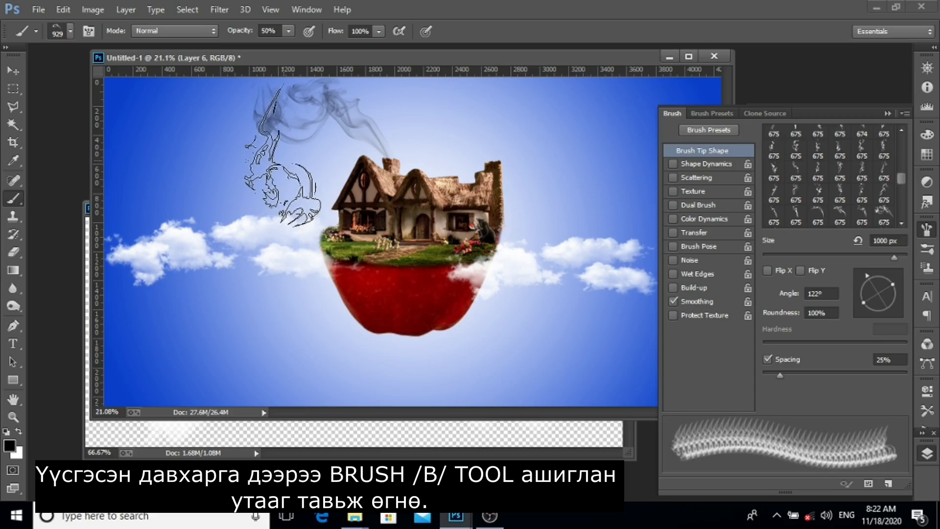
pyautogui.click(281, 147)
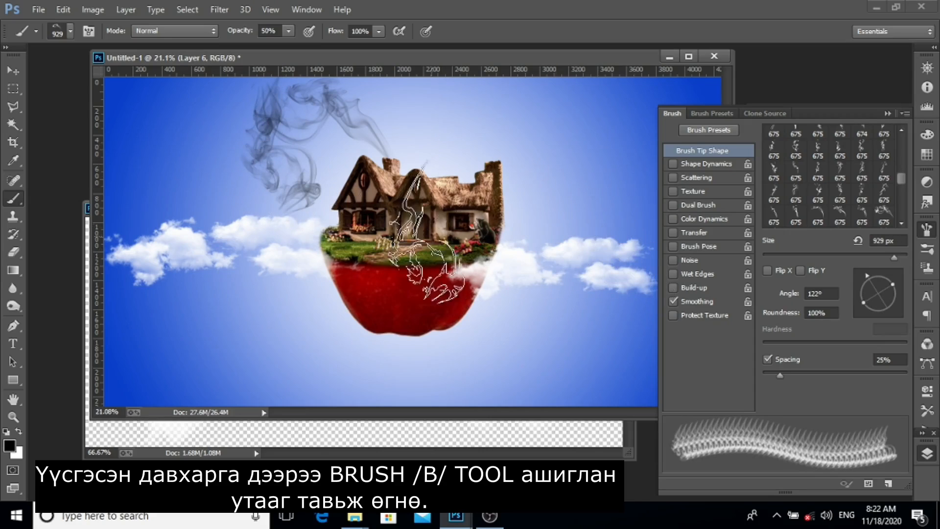
pyautogui.click(887, 112)
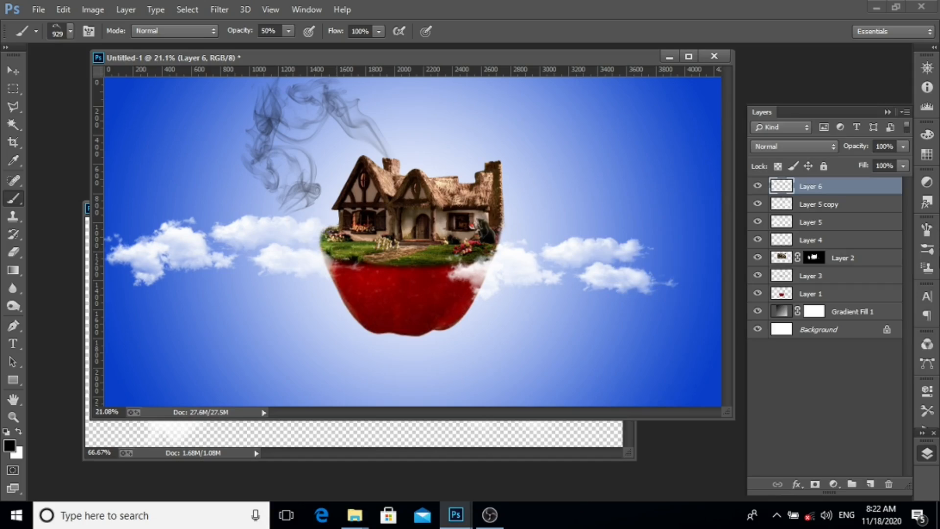